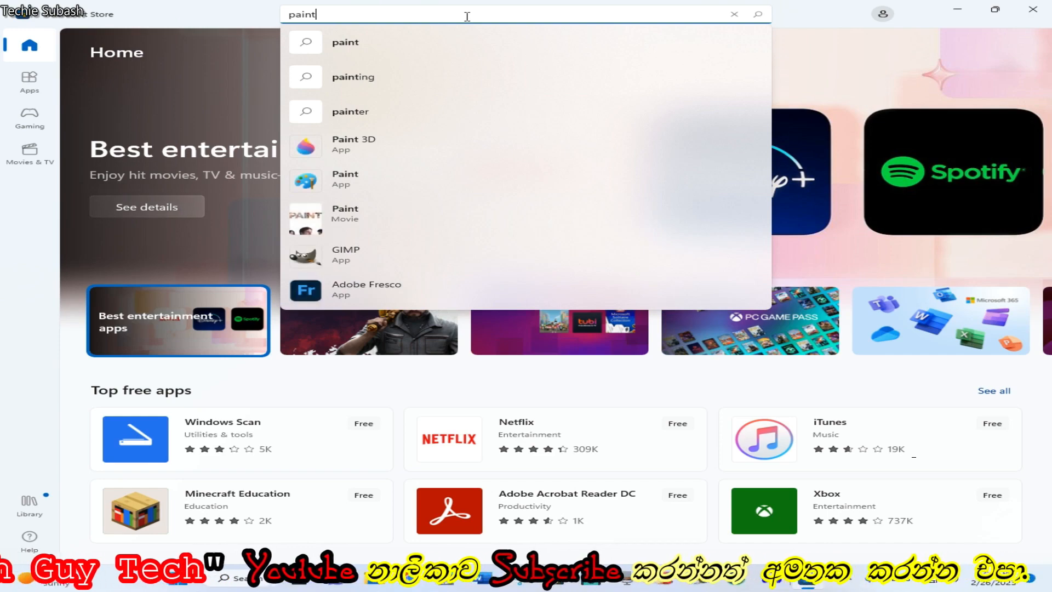
Open the Paint 3D page in the Microsoft Store, launch the app and start a new project.
{"action": "left_click", "coordinate": [369, 148]}
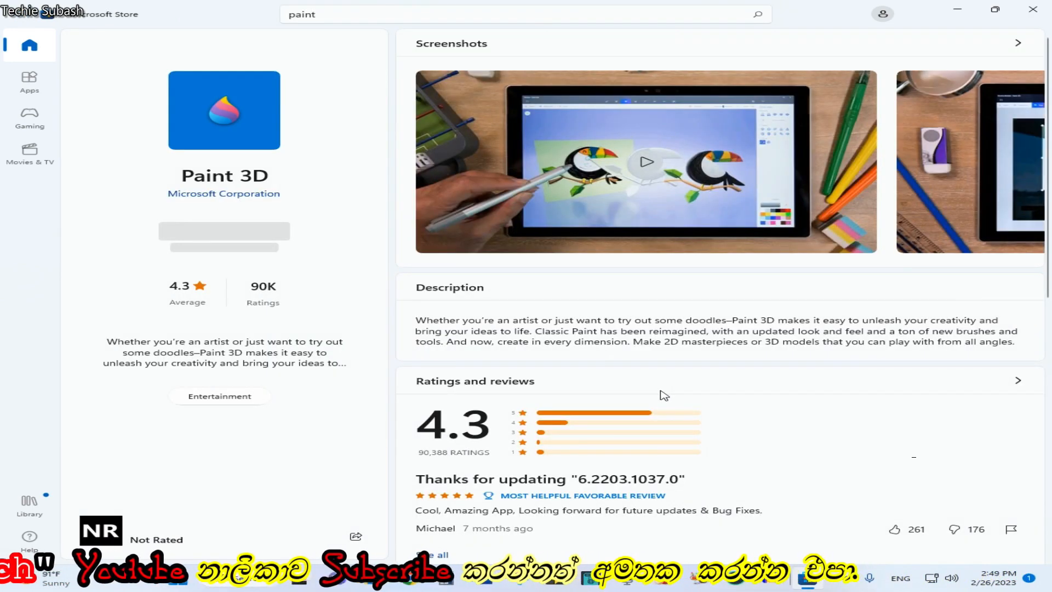
{"action": "scroll", "coordinate": [664, 391], "scroll_direction": "down", "scroll_amount": 10}
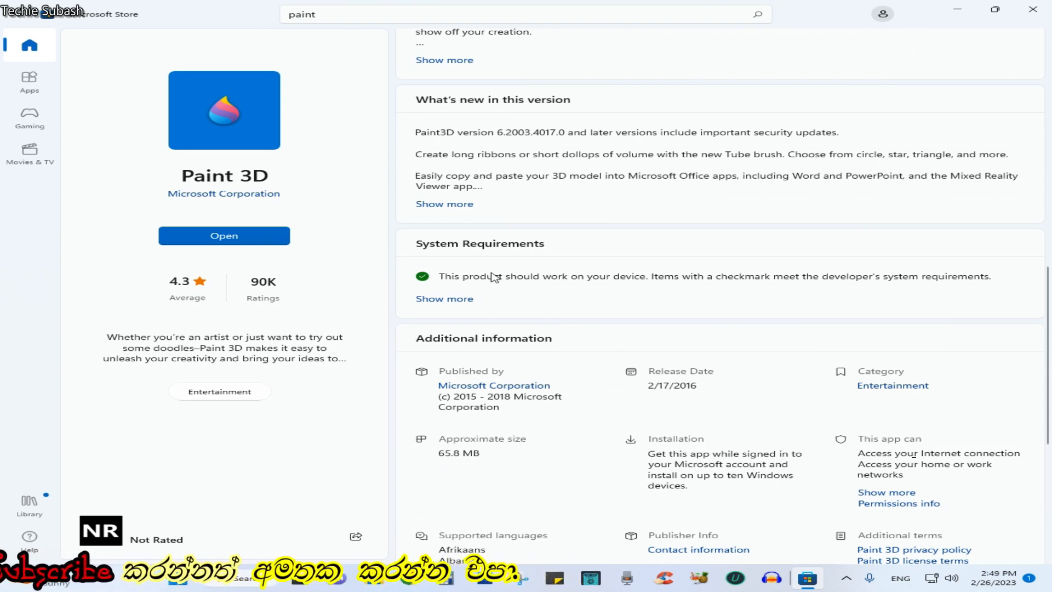
{"action": "left_click", "coordinate": [265, 243]}
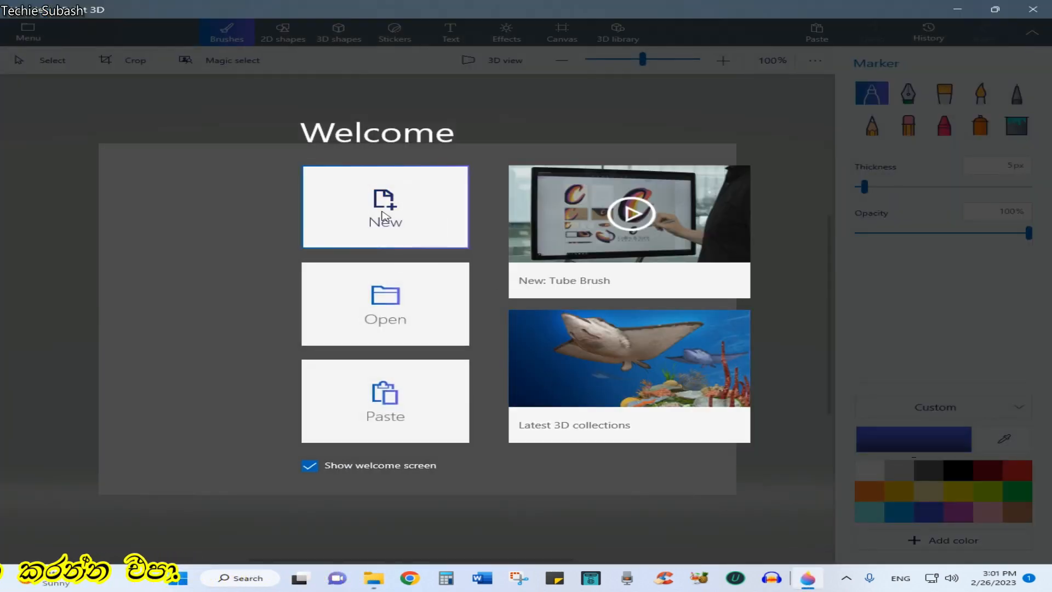
{"action": "left_click", "coordinate": [381, 208]}
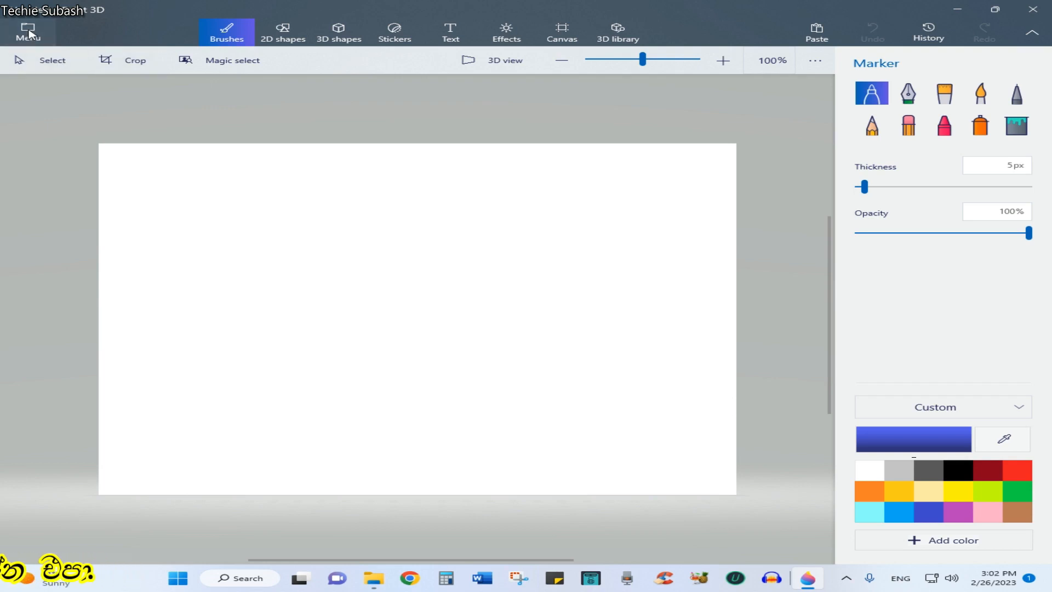
Open the image country-946706 from the Desktop folder.
{"action": "left_click", "coordinate": [29, 34]}
{"action": "left_click", "coordinate": [400, 77]}
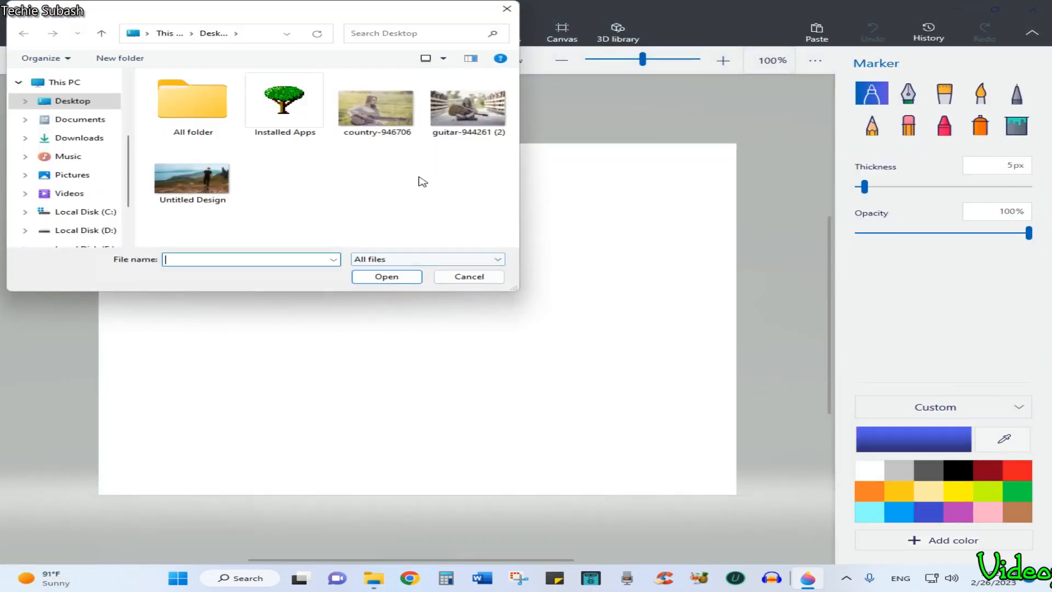
{"action": "left_click", "coordinate": [383, 121]}
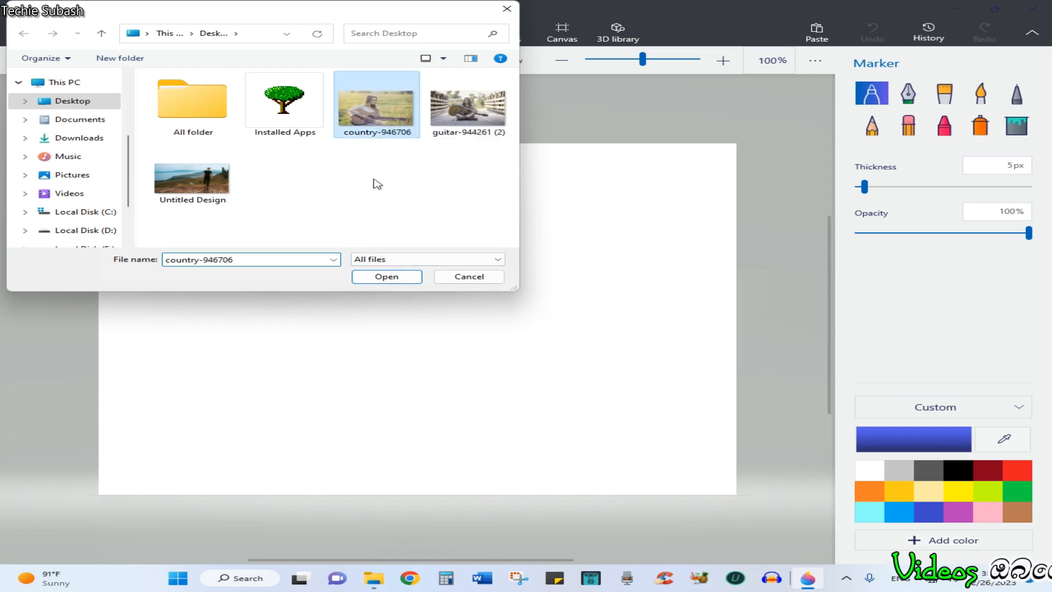
{"action": "left_click", "coordinate": [400, 276]}
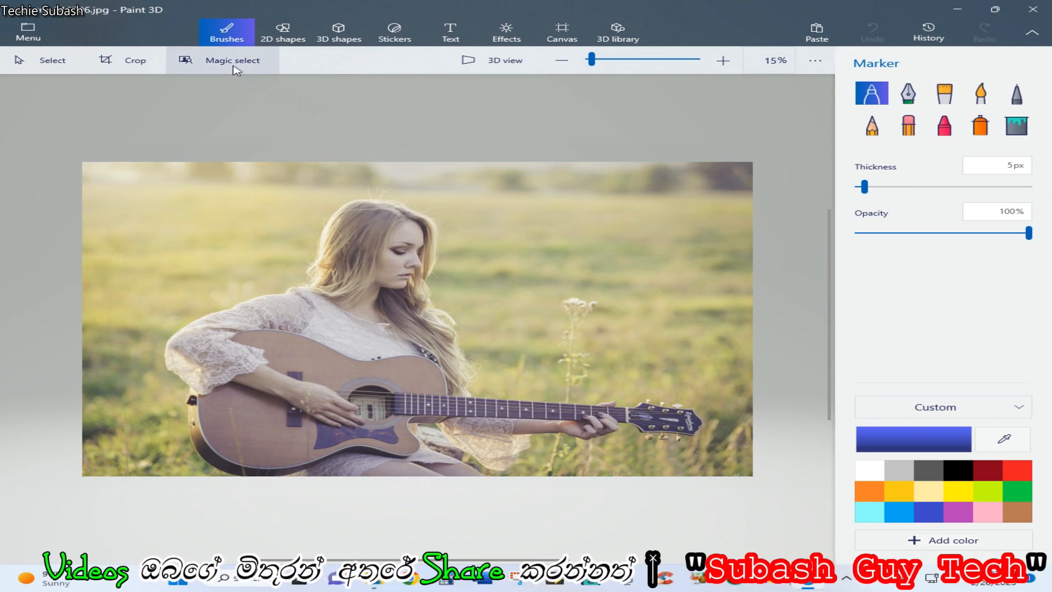
Start Magic select and narrow the focus area tightly around the woman and her guitar, cropping both sides and the area above her head.
{"action": "left_click", "coordinate": [235, 68]}
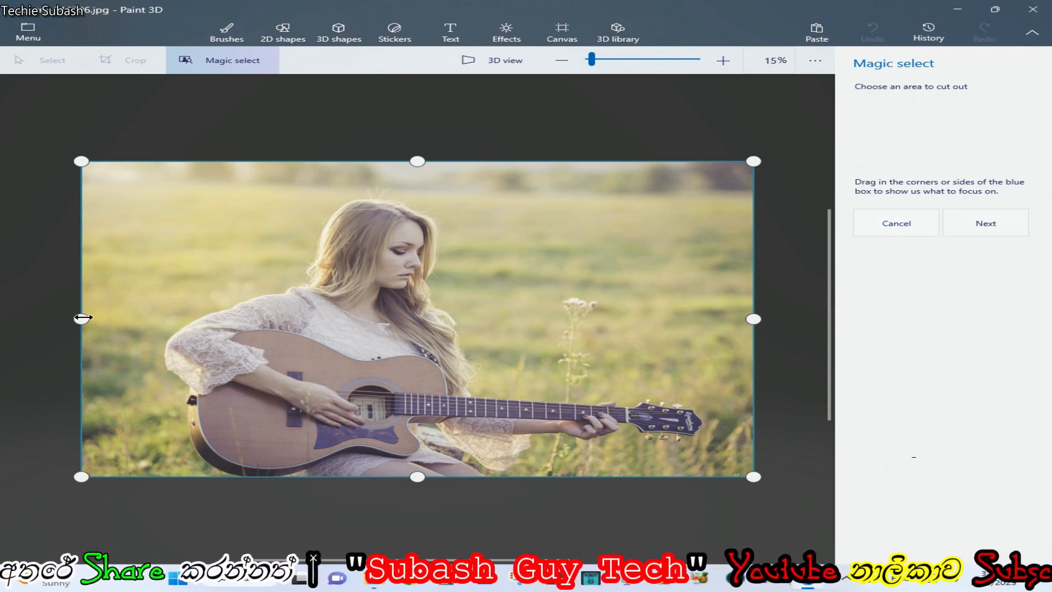
{"action": "left_click_drag", "start_coordinate": [83, 318], "coordinate": [166, 323]}
{"action": "left_click_drag", "start_coordinate": [754, 320], "coordinate": [704, 322]}
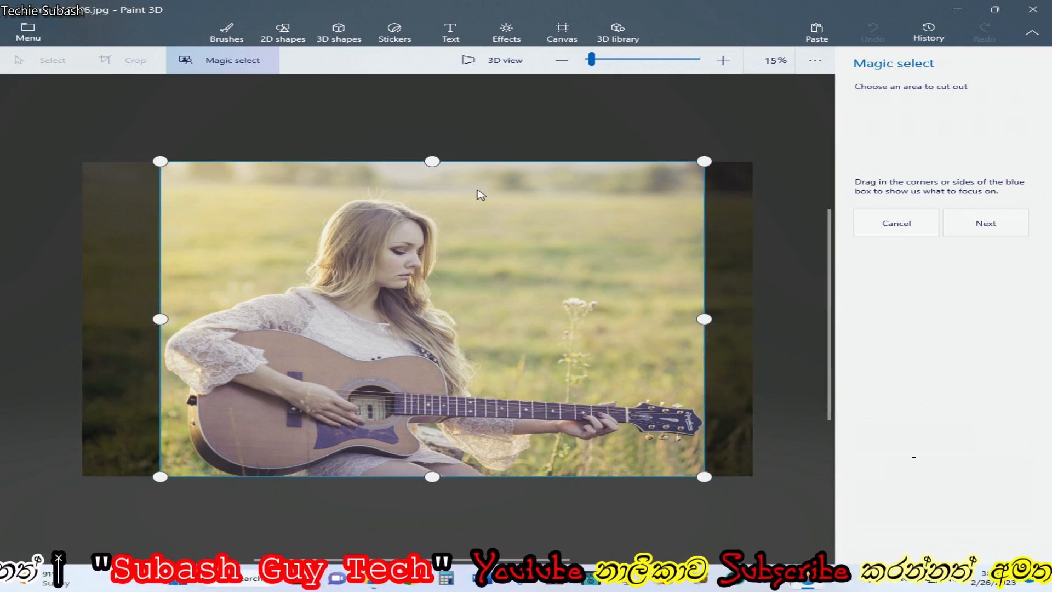
{"action": "left_click_drag", "start_coordinate": [432, 161], "coordinate": [435, 198]}
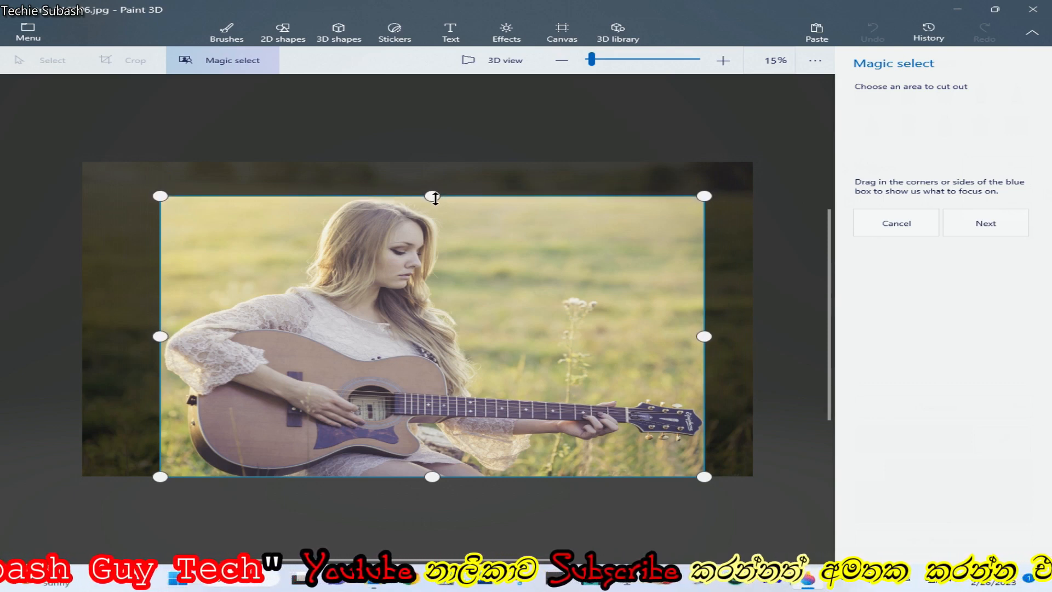
{"action": "left_click", "coordinate": [986, 223]}
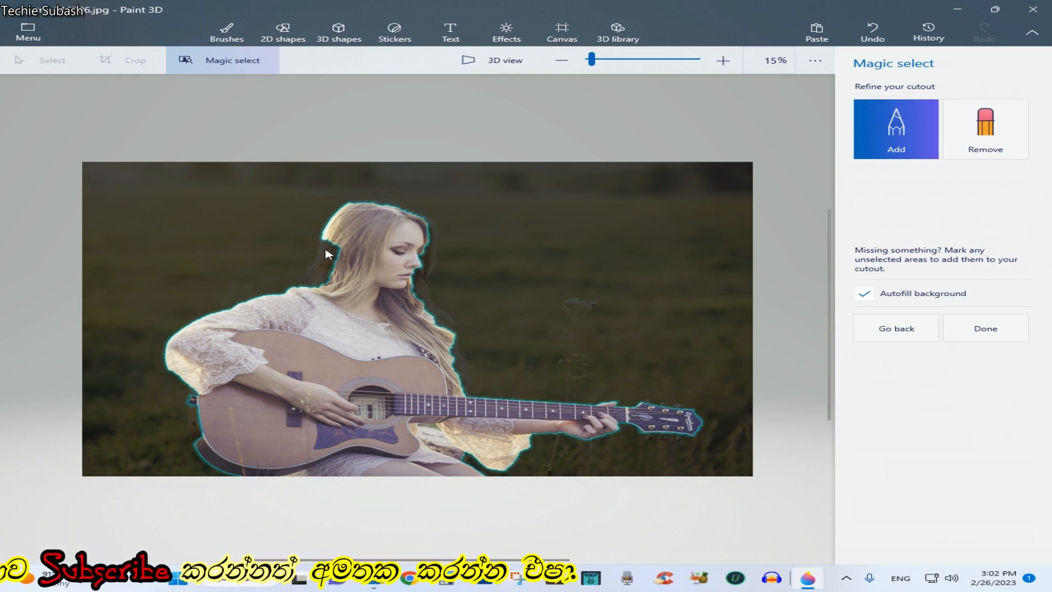
Add the missing hair on both sides of the head and the guitar body's outer edge to the cutout.
{"action": "left_click_drag", "start_coordinate": [326, 250], "coordinate": [314, 276]}
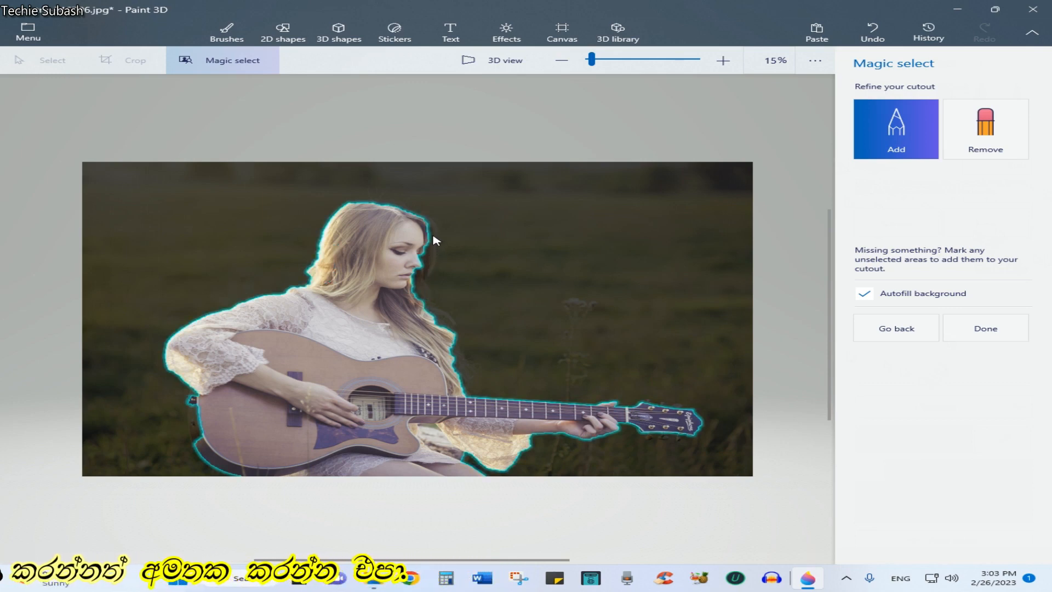
{"action": "left_click_drag", "start_coordinate": [430, 233], "coordinate": [425, 282]}
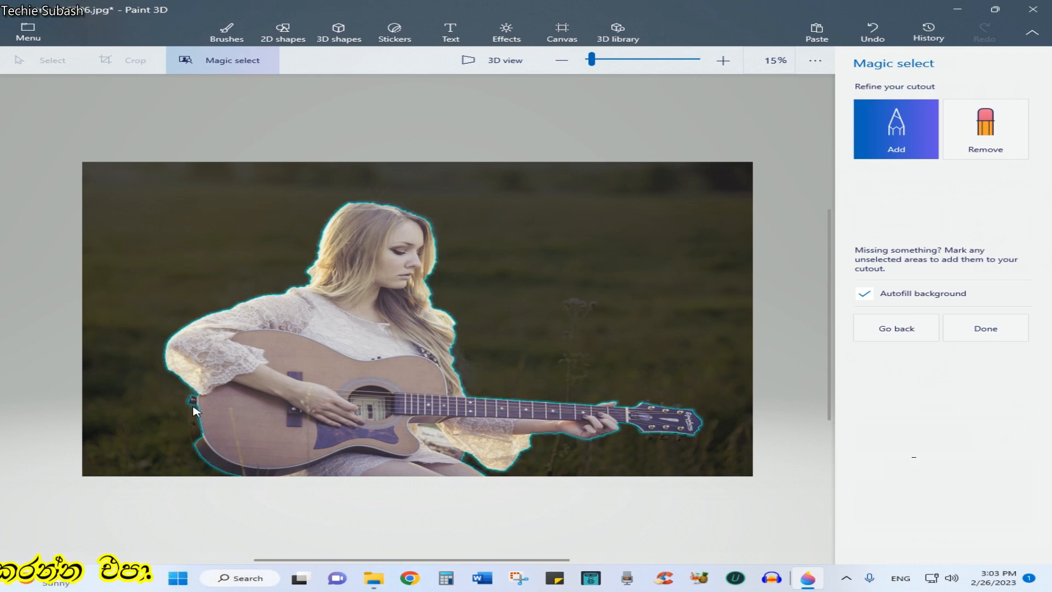
{"action": "mouse_move", "coordinate": [193, 406]}
{"action": "left_mouse_down"}
{"action": "mouse_move", "coordinate": [198, 441]}
{"action": "mouse_move", "coordinate": [197, 398]}
{"action": "left_mouse_up"}
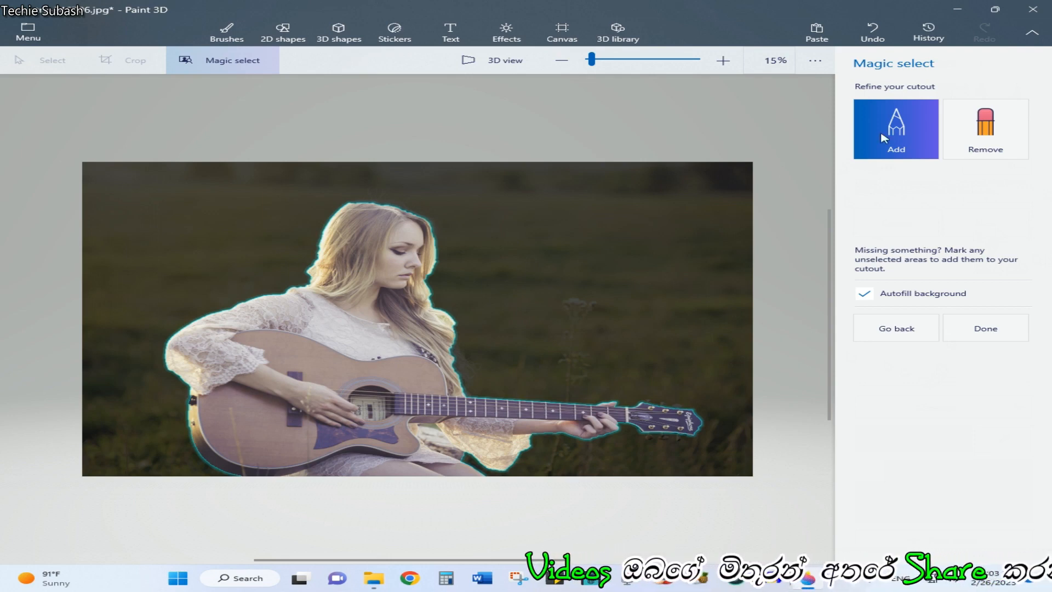
Try removing the guitar's headstock from the cutout, and add it back together with its tuning pegs.
{"action": "left_click", "coordinate": [990, 140]}
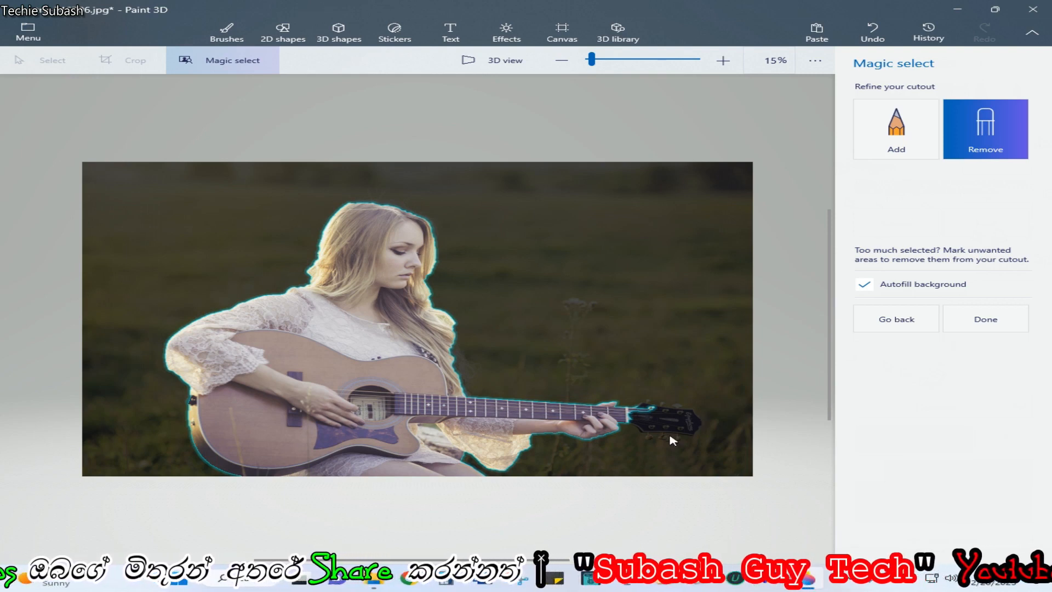
{"action": "left_click", "coordinate": [896, 142]}
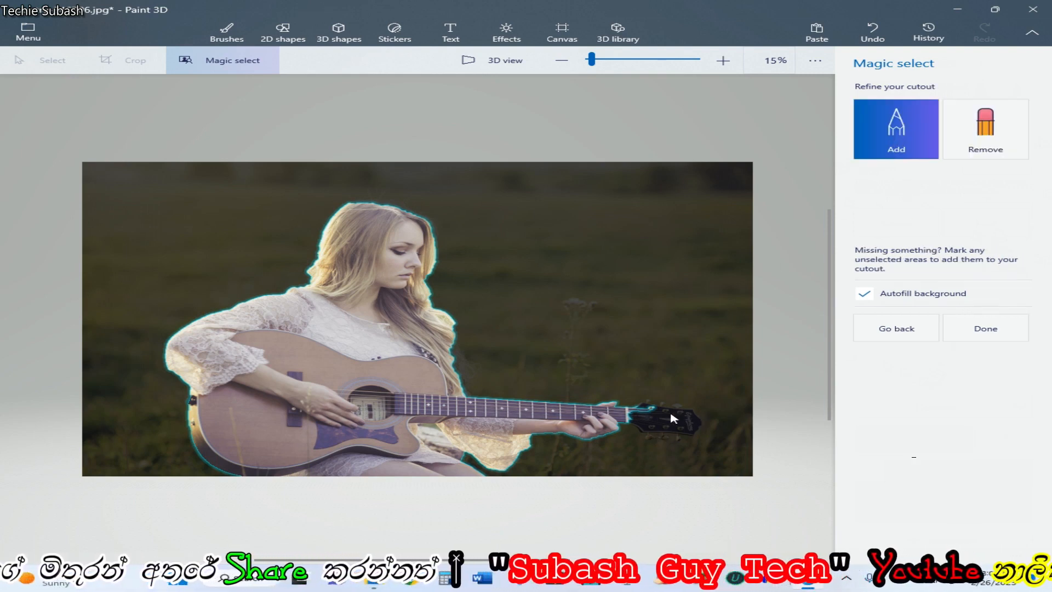
{"action": "left_click_drag", "start_coordinate": [656, 415], "coordinate": [685, 417]}
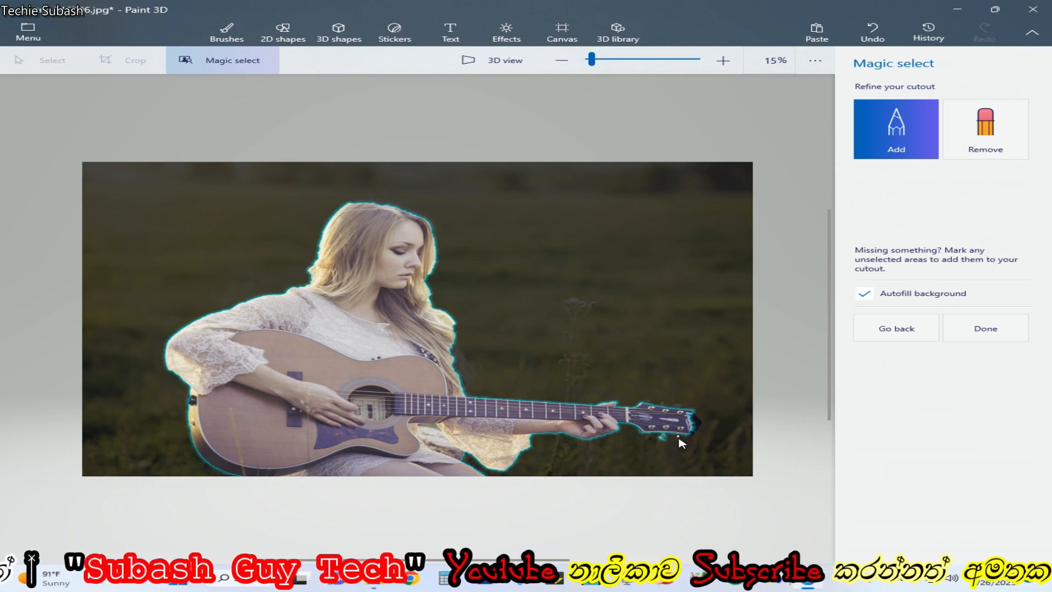
{"action": "left_click", "coordinate": [650, 436]}
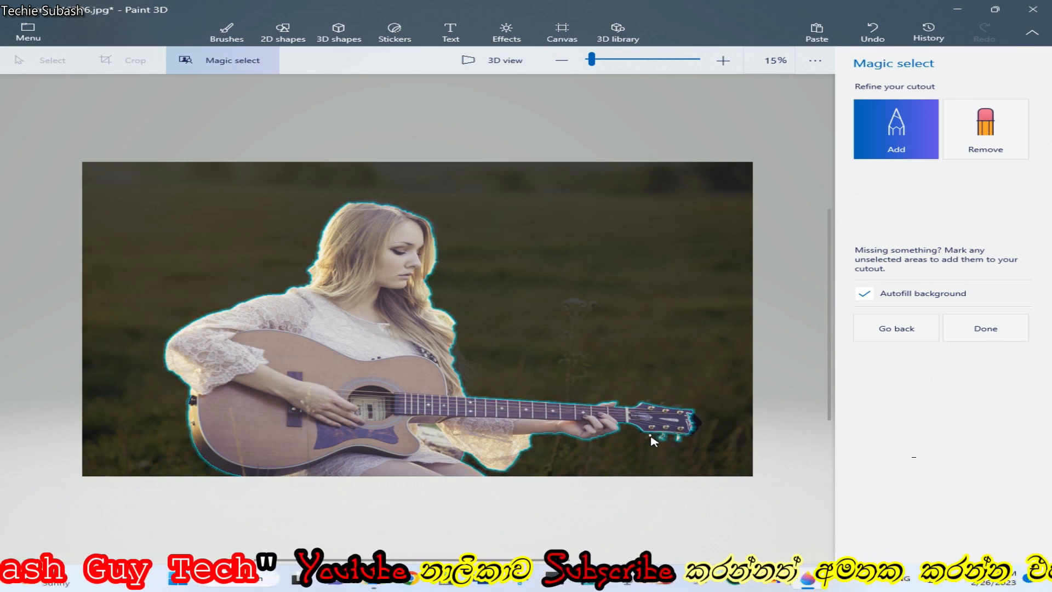
{"action": "left_click", "coordinate": [696, 421]}
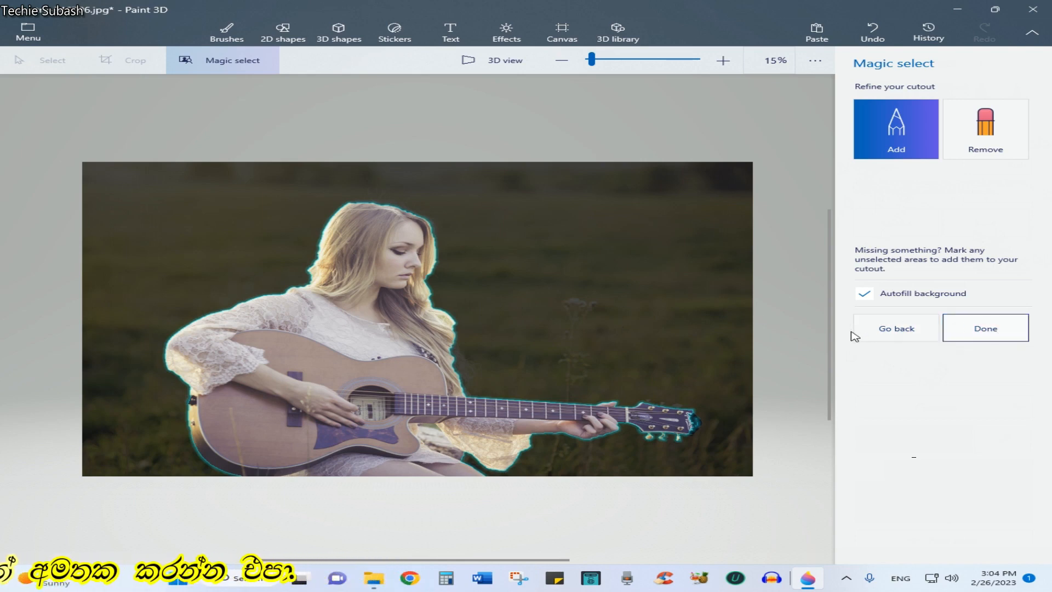
Complete the Magic select cutout and shift the cut-out woman slightly over the autofilled background.
{"action": "left_click", "coordinate": [985, 328]}
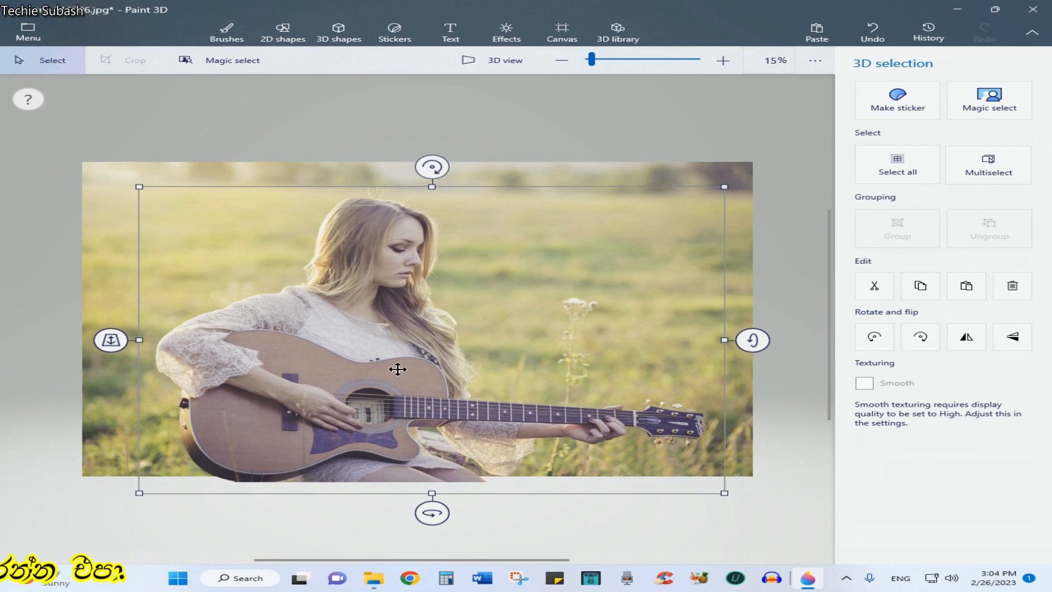
{"action": "left_click_drag", "start_coordinate": [360, 356], "coordinate": [419, 346]}
{"action": "left_click_drag", "start_coordinate": [484, 343], "coordinate": [436, 344]}
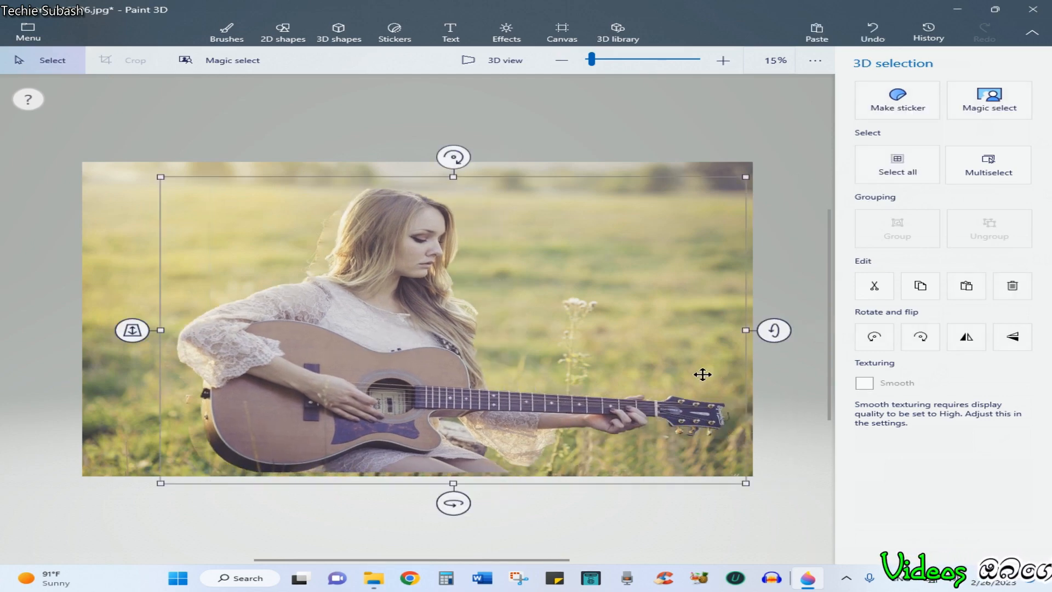
Copy the cut-out woman and paste her into a new blank Word document.
{"action": "right_click", "coordinate": [392, 333]}
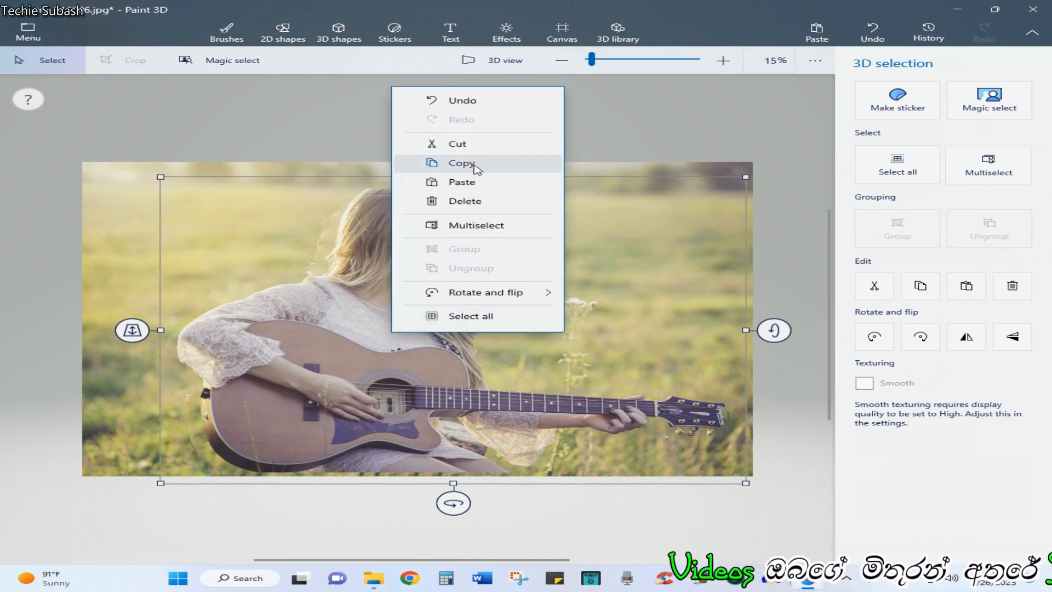
{"action": "left_click", "coordinate": [495, 166]}
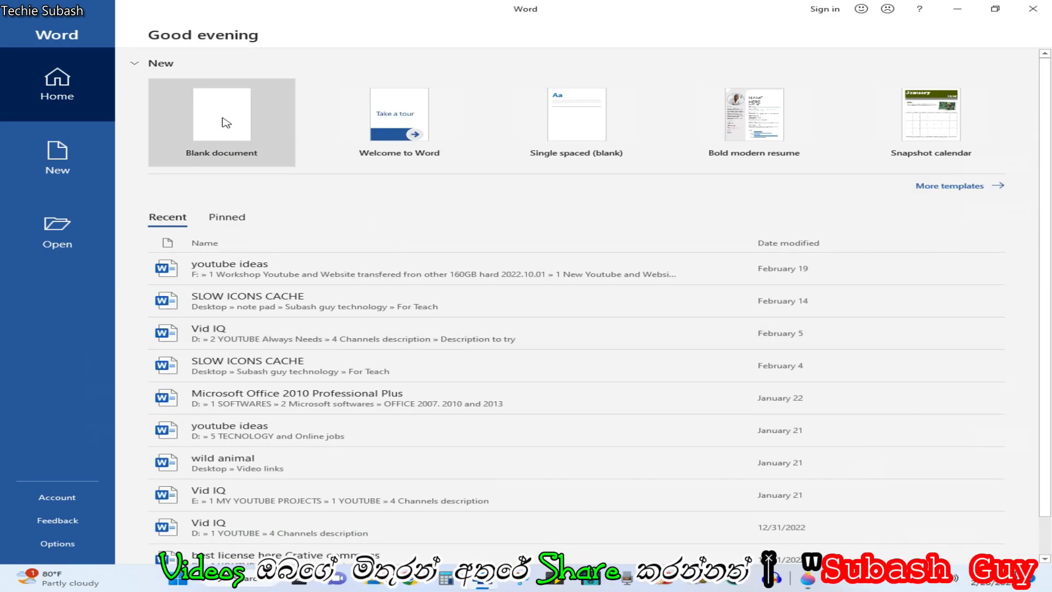
{"action": "left_click", "coordinate": [225, 123]}
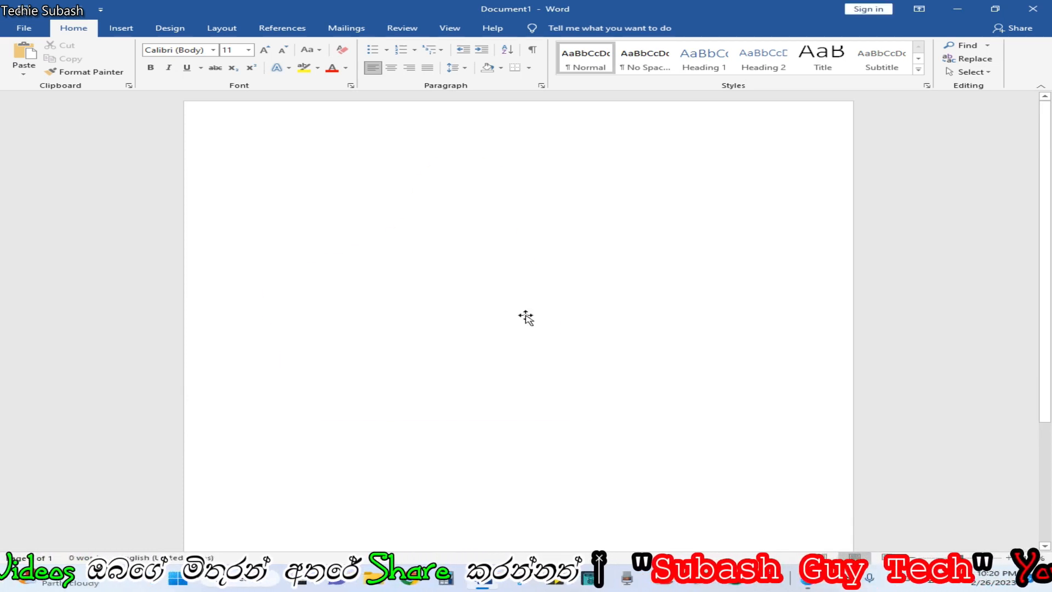
{"action": "key", "text": "ctrl+v"}
Close the Word document, return to Paint 3D and start a new project without saving the current one.
{"action": "left_click", "coordinate": [1033, 10]}
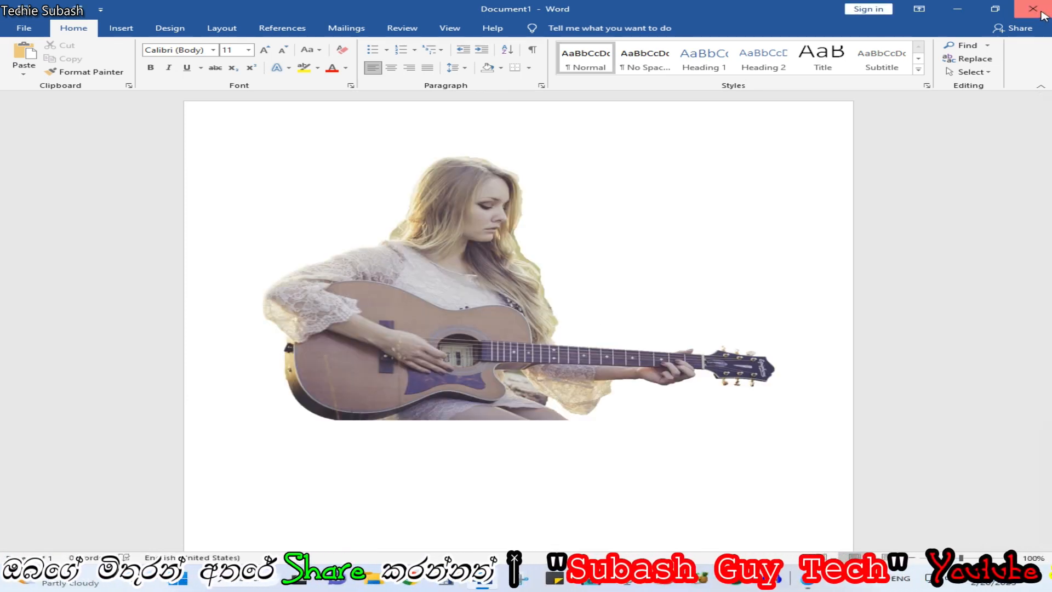
{"action": "left_click", "coordinate": [534, 310]}
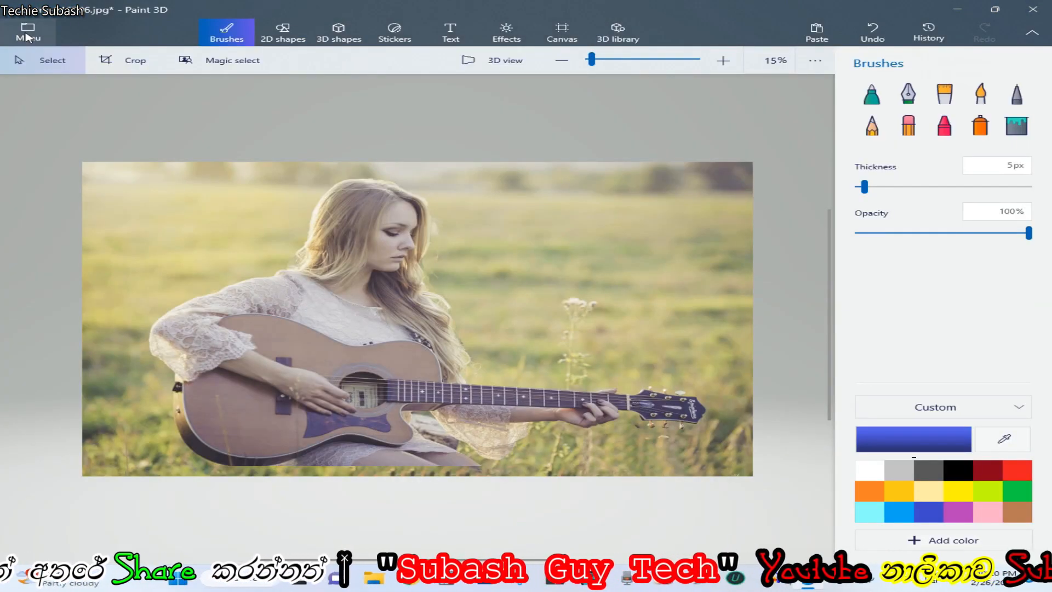
{"action": "left_click", "coordinate": [30, 36]}
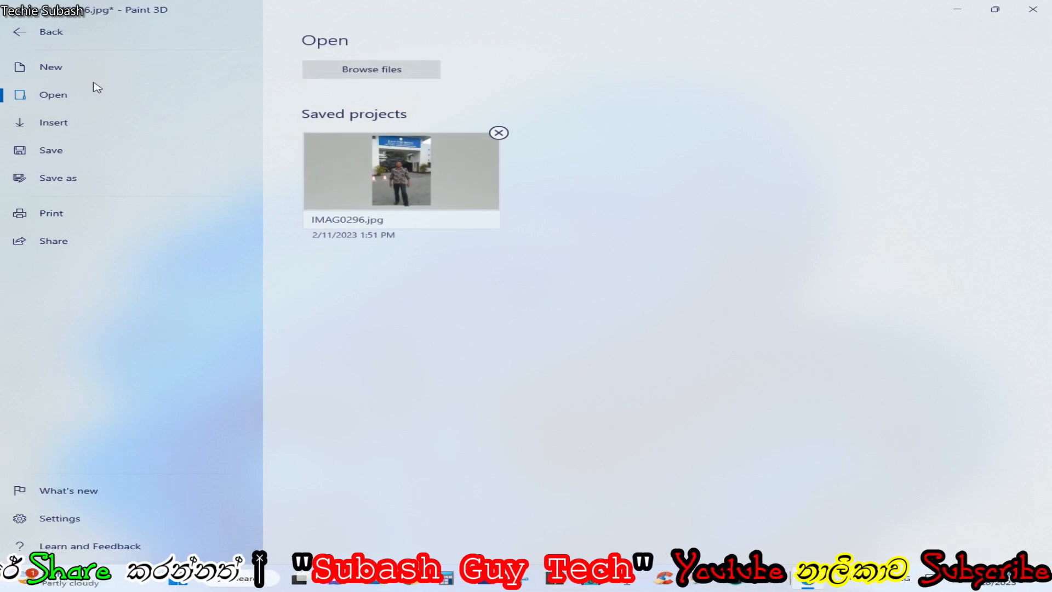
{"action": "left_click", "coordinate": [77, 77]}
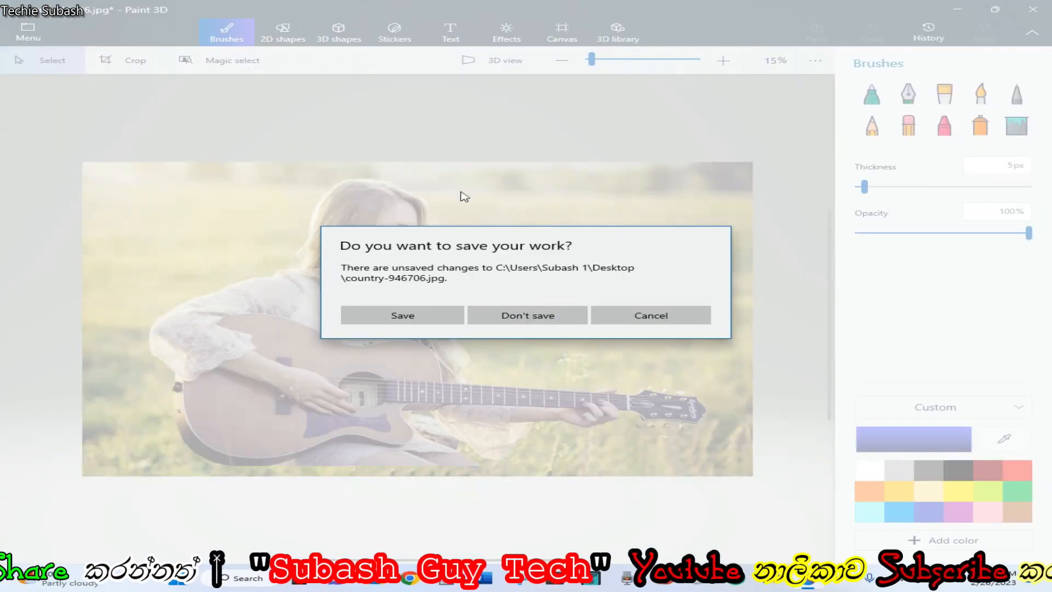
{"action": "left_click", "coordinate": [547, 316]}
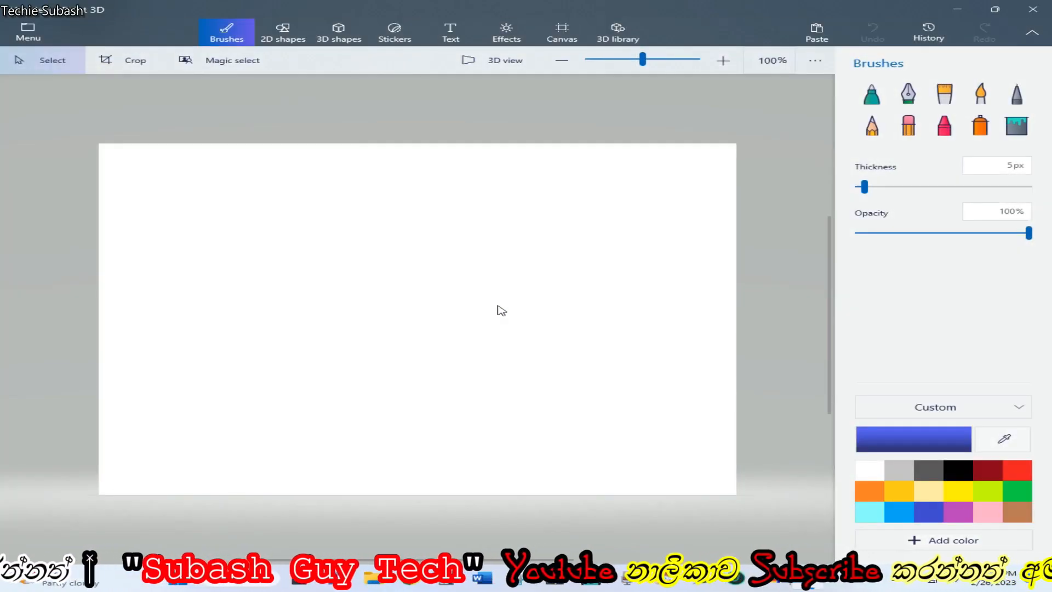
Paste the copied cutout onto the blank canvas and move it until its lower corner beyond the guitar's headstock can be reached.
{"action": "key", "text": "ctrl+v"}
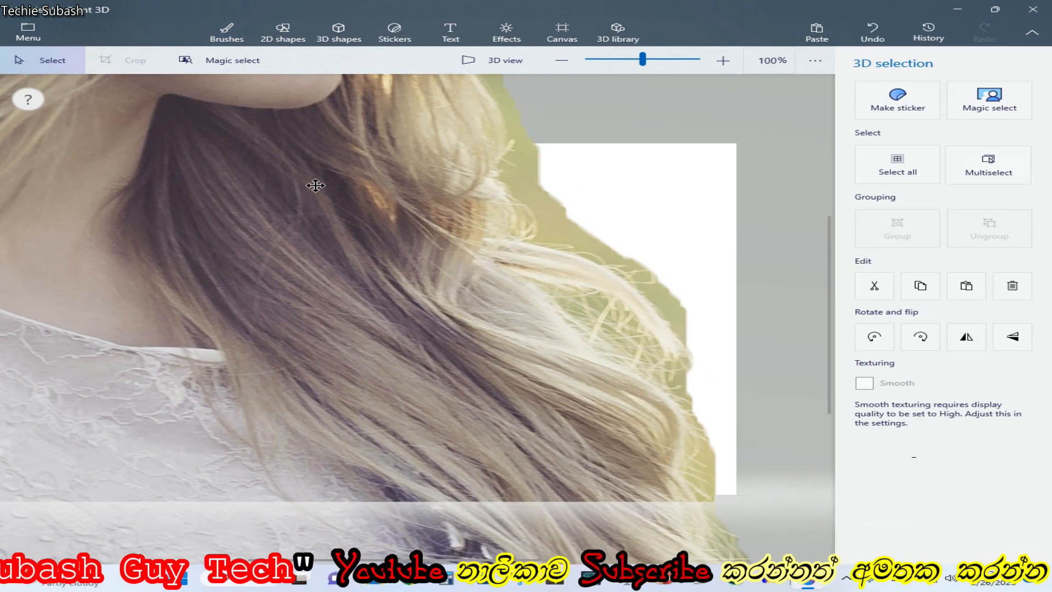
{"action": "left_click_drag", "start_coordinate": [642, 59], "coordinate": [608, 62]}
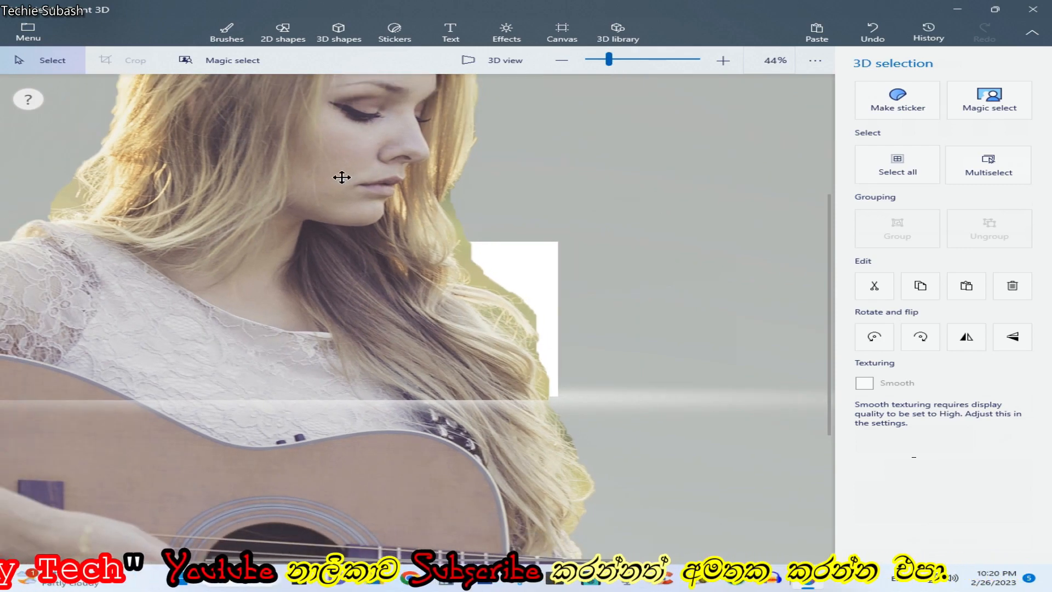
{"action": "left_click_drag", "start_coordinate": [340, 176], "coordinate": [346, 117]}
{"action": "left_click_drag", "start_coordinate": [457, 348], "coordinate": [343, 187]}
{"action": "left_click_drag", "start_coordinate": [507, 223], "coordinate": [348, 231]}
{"action": "left_click_drag", "start_coordinate": [597, 246], "coordinate": [408, 251]}
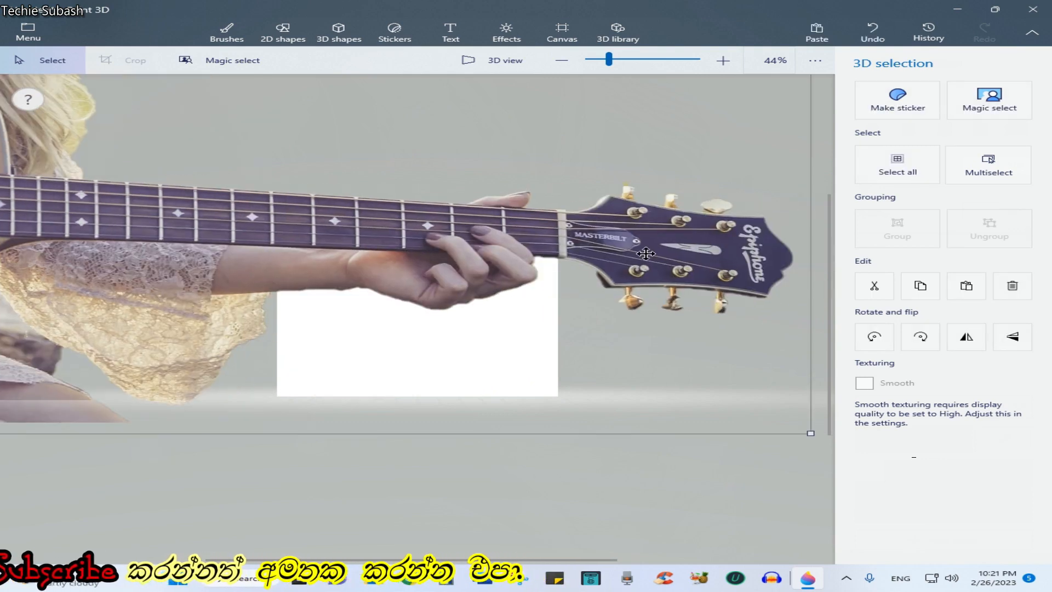
{"action": "left_click_drag", "start_coordinate": [645, 254], "coordinate": [559, 259]}
{"action": "left_click_drag", "start_coordinate": [729, 437], "coordinate": [728, 499]}
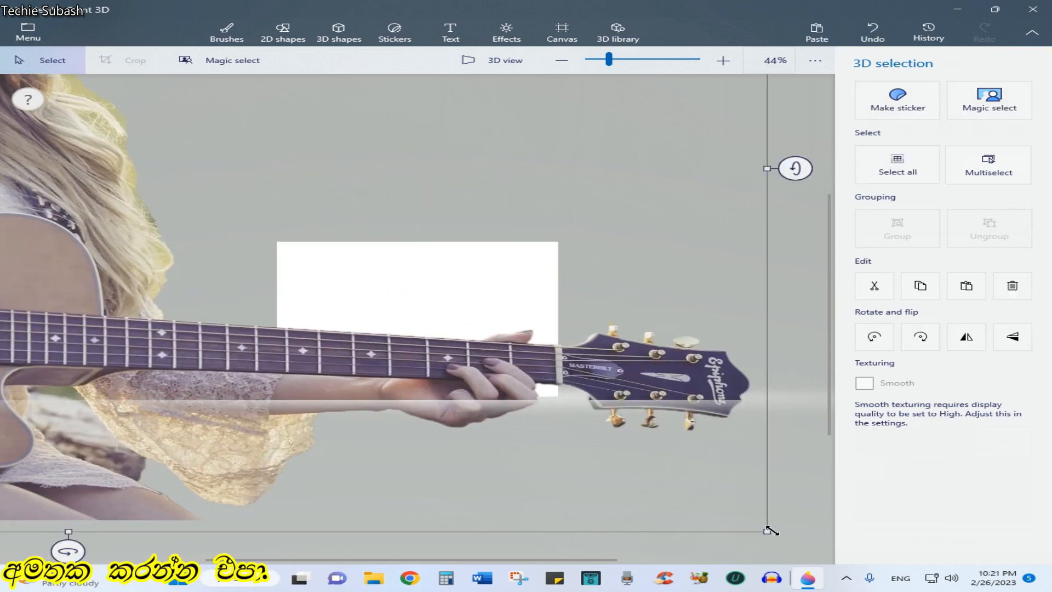
Scale down and reposition the pasted cutout until the woman and her guitar fit inside the white canvas, and deselect it.
{"action": "left_click_drag", "start_coordinate": [767, 531], "coordinate": [359, 323]}
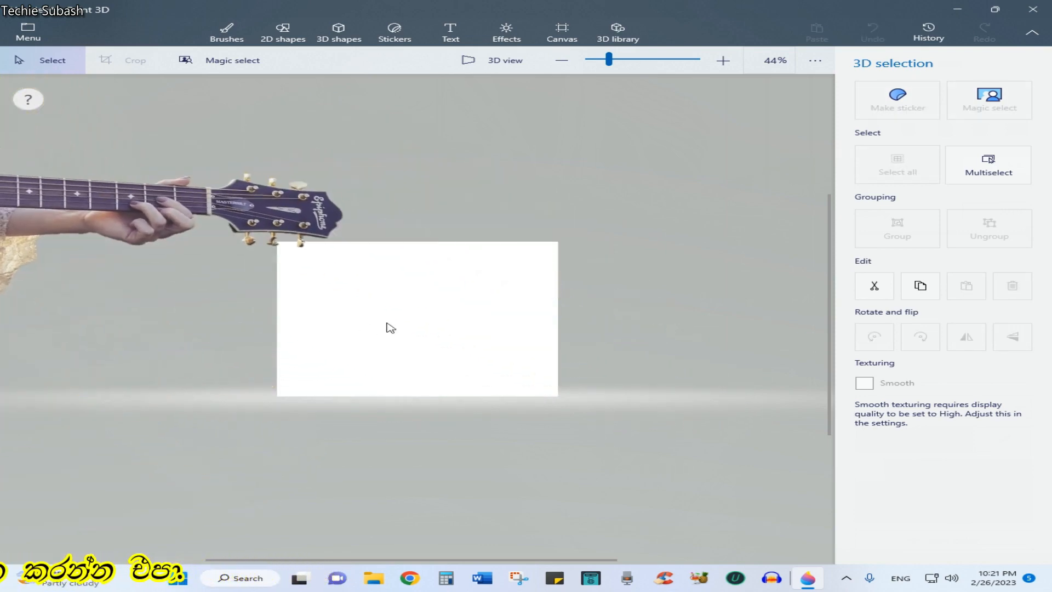
{"action": "left_click_drag", "start_coordinate": [57, 177], "coordinate": [448, 351]}
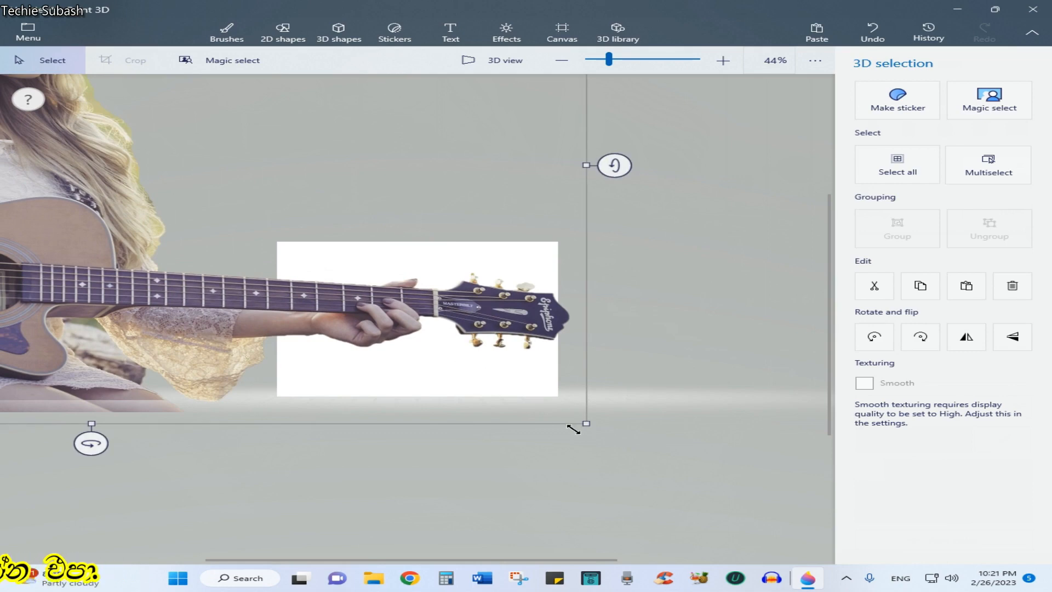
{"action": "left_click_drag", "start_coordinate": [587, 422], "coordinate": [268, 260]}
{"action": "left_click_drag", "start_coordinate": [114, 161], "coordinate": [592, 390]}
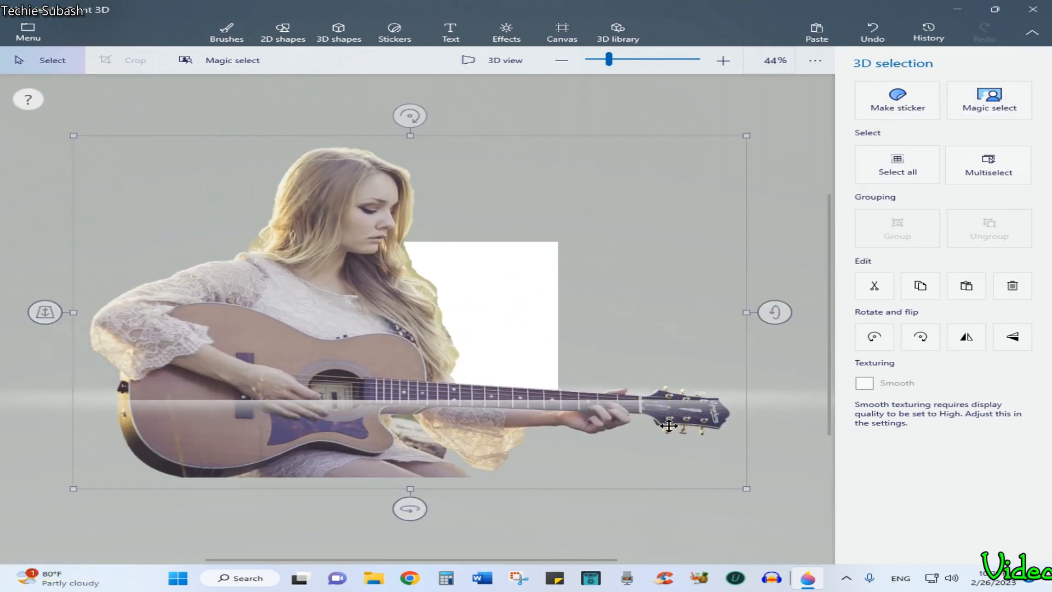
{"action": "left_click_drag", "start_coordinate": [750, 486], "coordinate": [375, 299]}
{"action": "left_click_drag", "start_coordinate": [194, 243], "coordinate": [419, 357]}
{"action": "left_click_drag", "start_coordinate": [434, 287], "coordinate": [400, 285]}
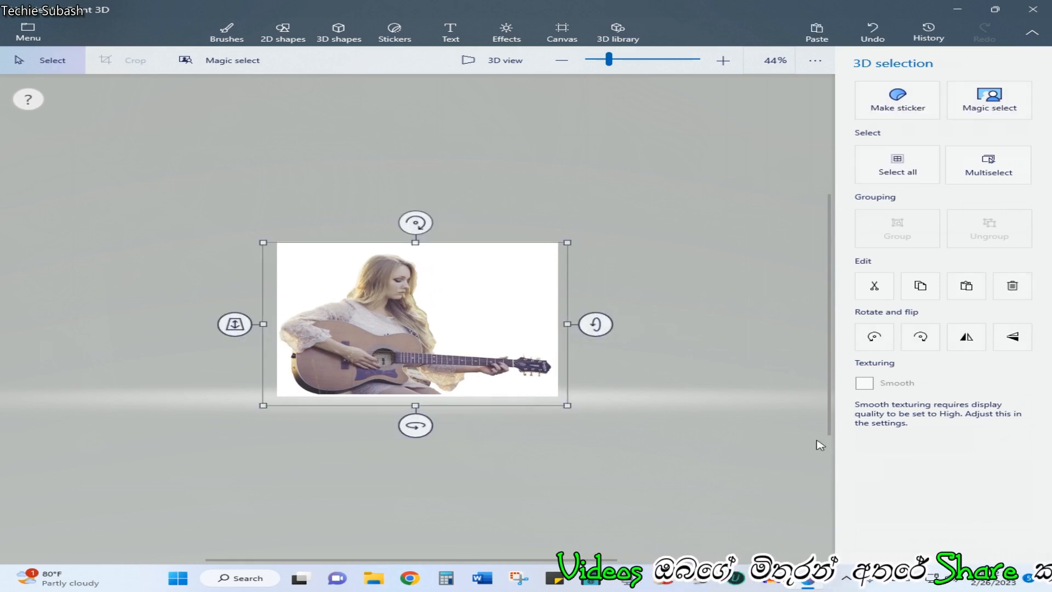
{"action": "left_click", "coordinate": [703, 417]}
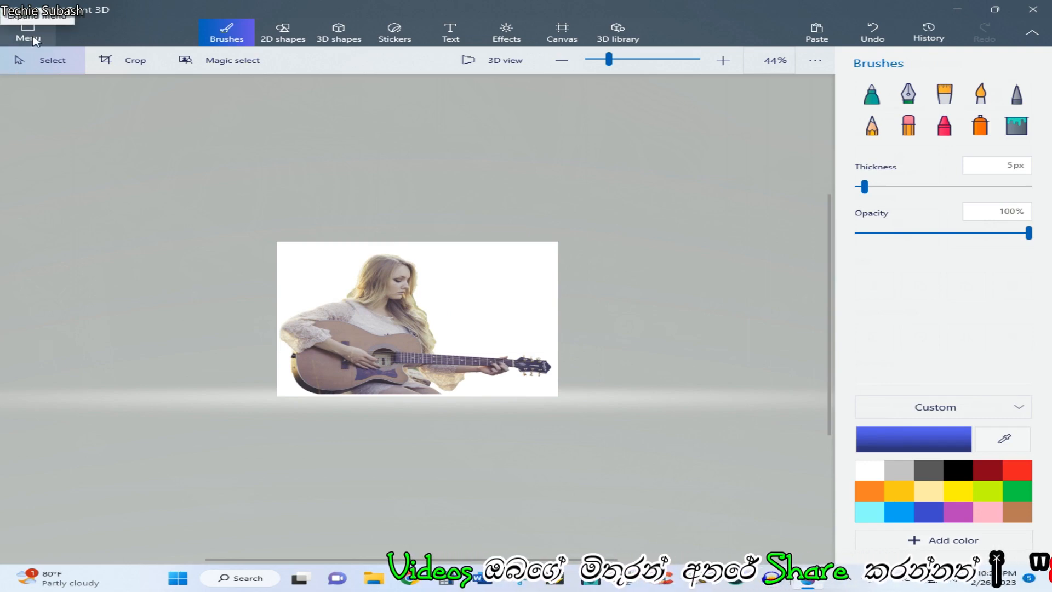
Set up saving the project as a PNG image with Transparency enabled.
{"action": "left_click", "coordinate": [29, 33]}
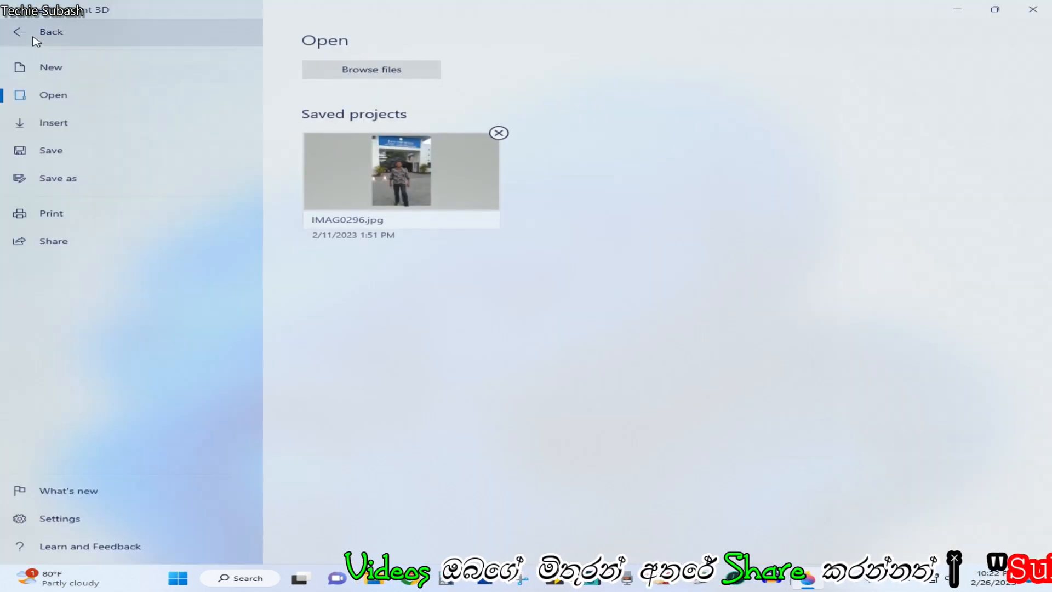
{"action": "left_click", "coordinate": [51, 178]}
{"action": "left_click", "coordinate": [351, 124]}
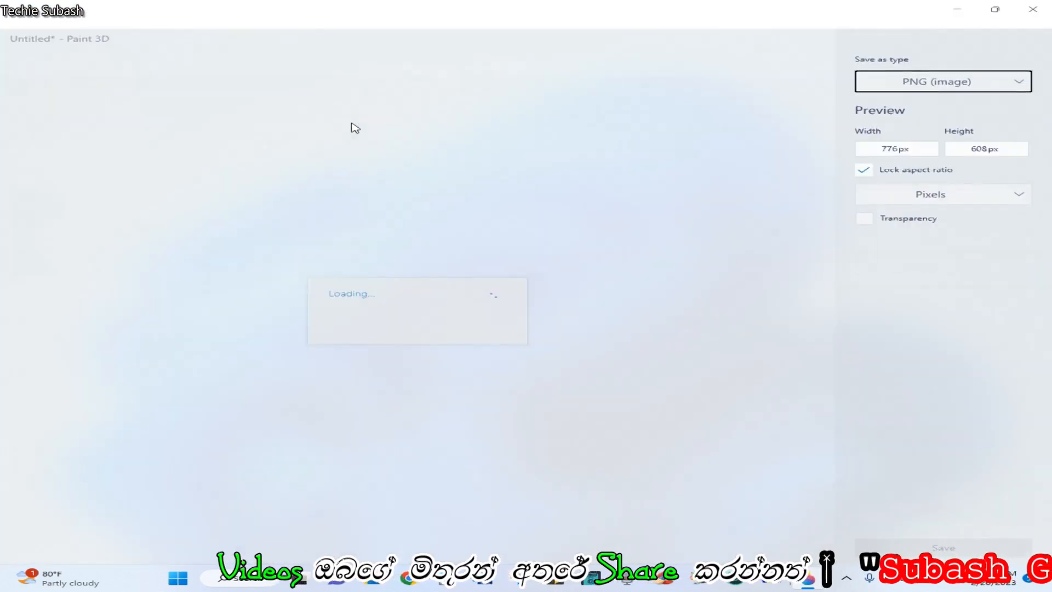
{"action": "left_click", "coordinate": [1020, 53]}
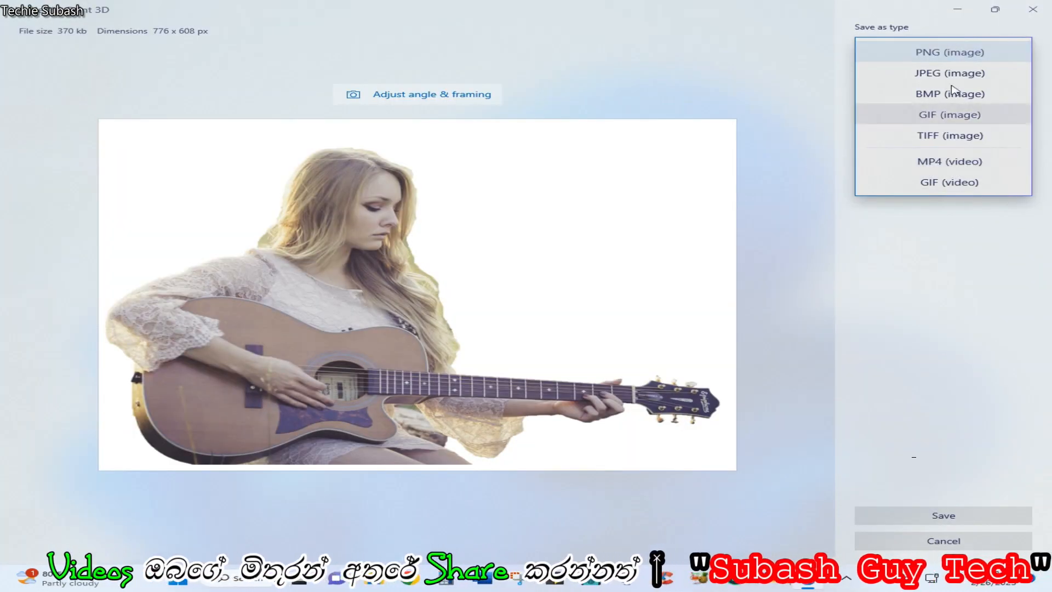
{"action": "left_click", "coordinate": [949, 52]}
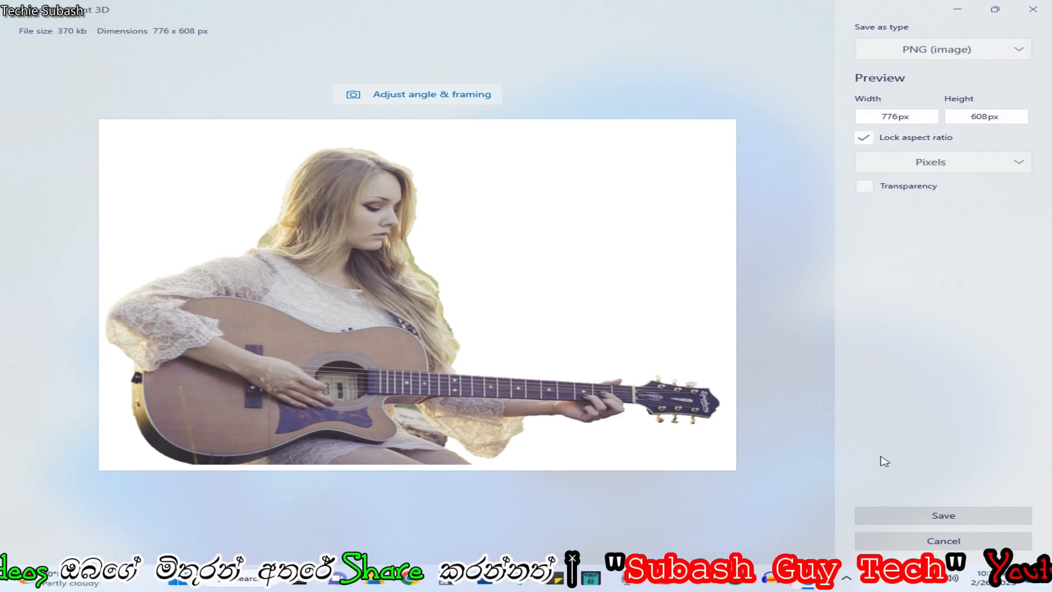
{"action": "left_click", "coordinate": [865, 187]}
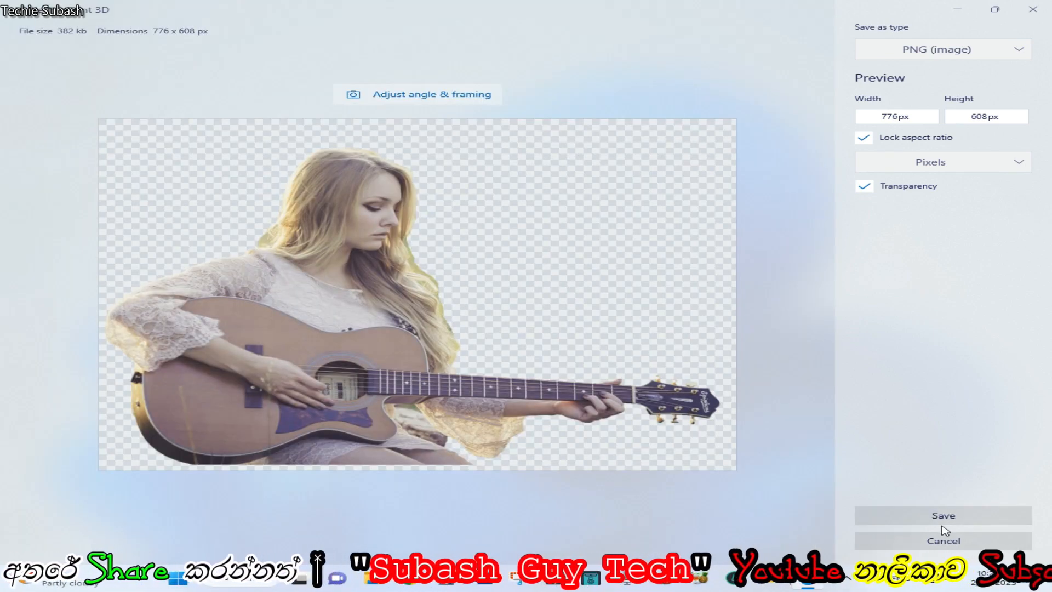
Save the transparent image to the Desktop under the file name "background remover".
{"action": "left_click", "coordinate": [944, 516]}
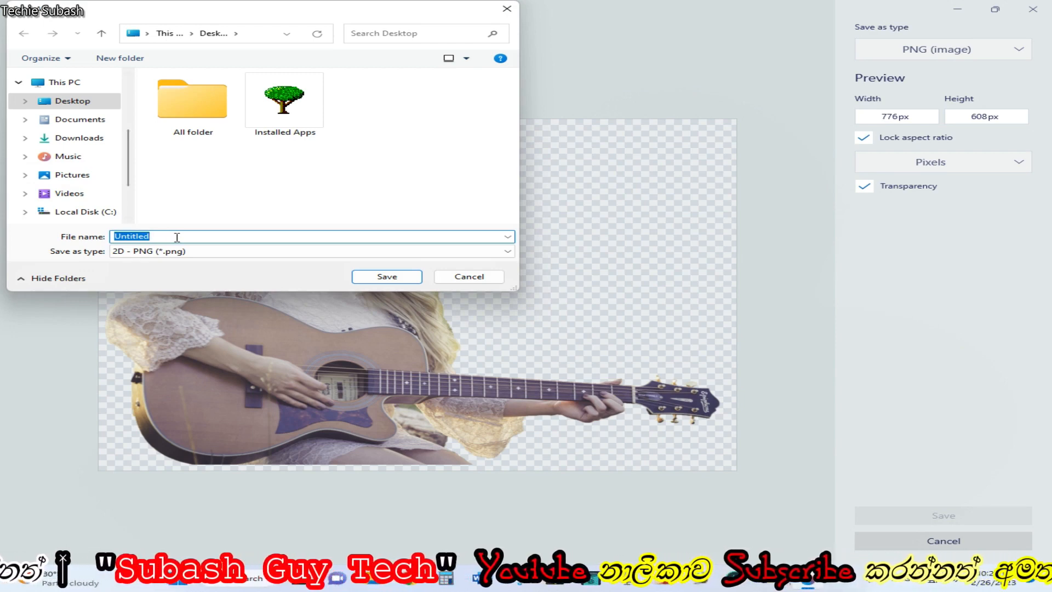
{"action": "type", "text": "ba"}
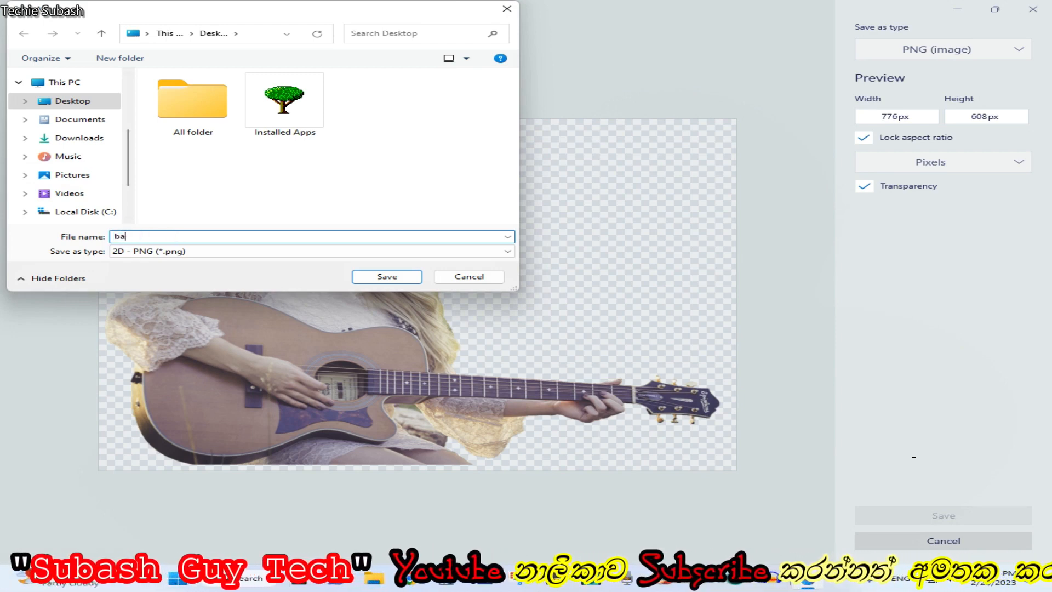
{"action": "type", "text": "ckground remover"}
{"action": "left_click", "coordinate": [417, 281]}
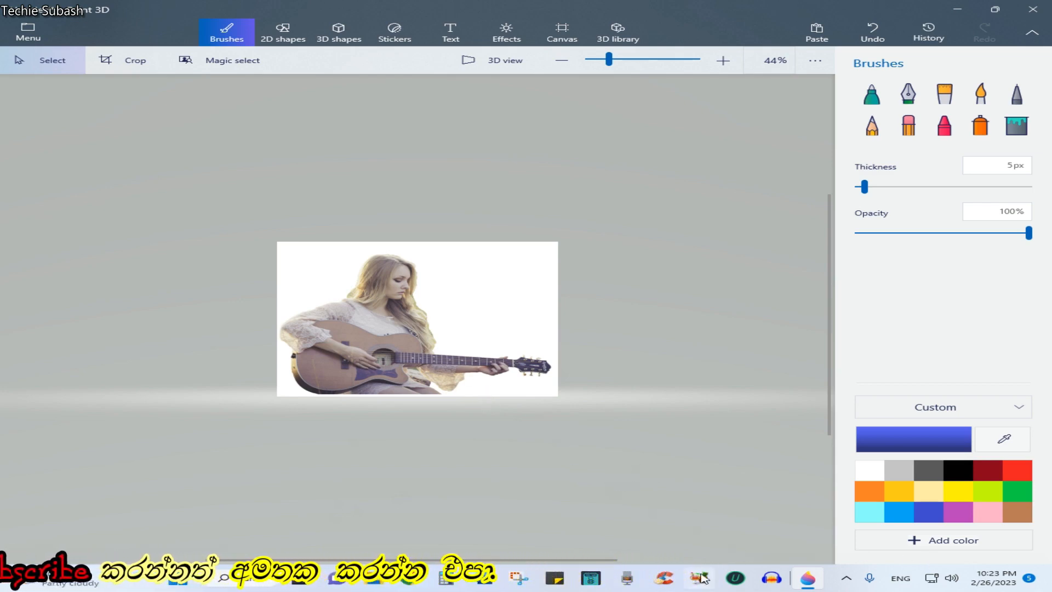
Switch to Chrome, search Google for "paint.net download" and open the getpaint.net download page.
{"action": "left_click", "coordinate": [417, 583]}
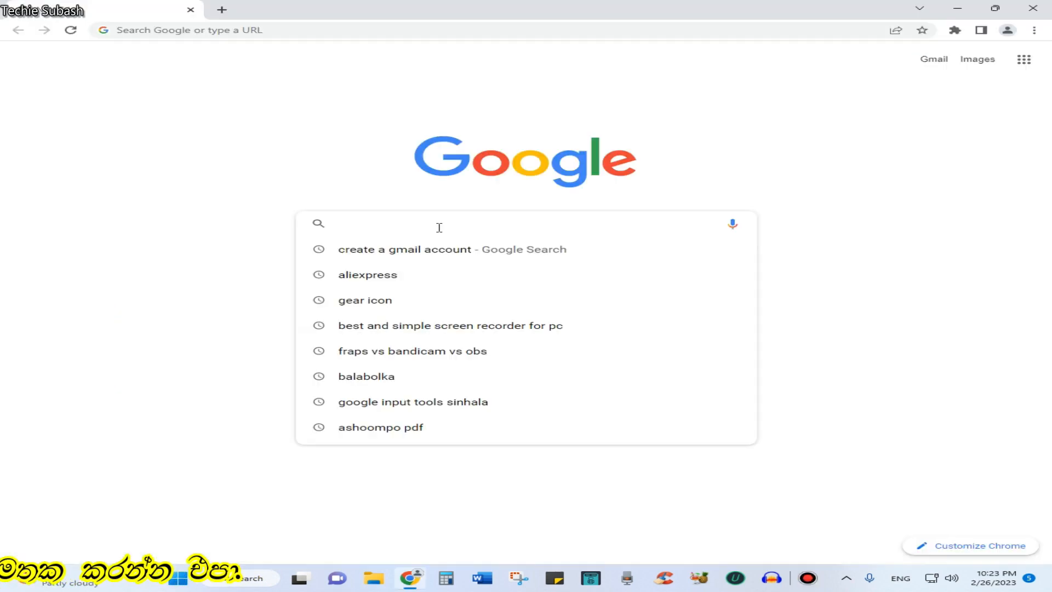
{"action": "type", "text": "paint.net"}
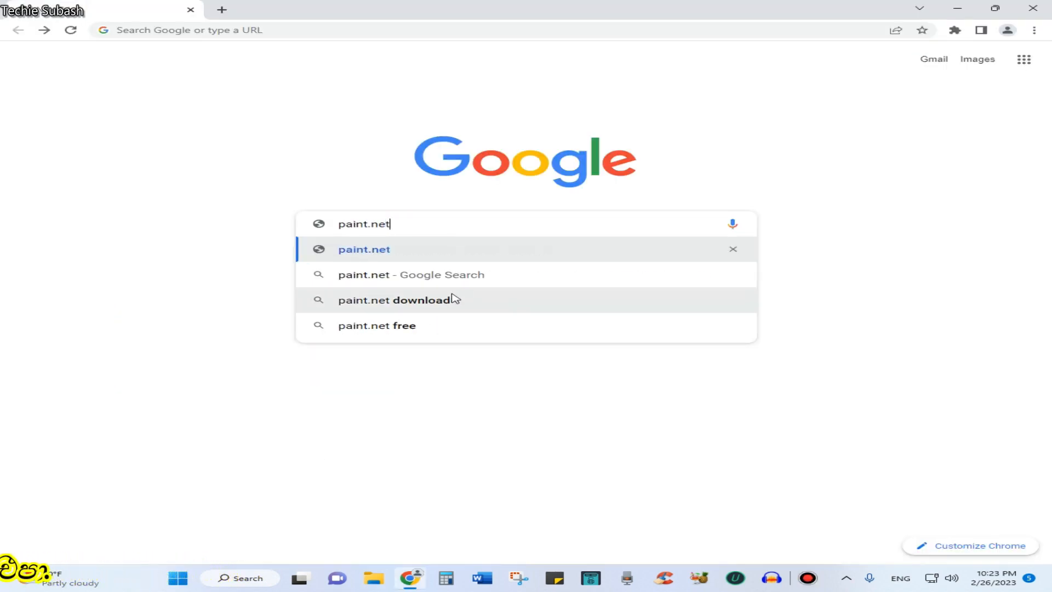
{"action": "left_click", "coordinate": [452, 300]}
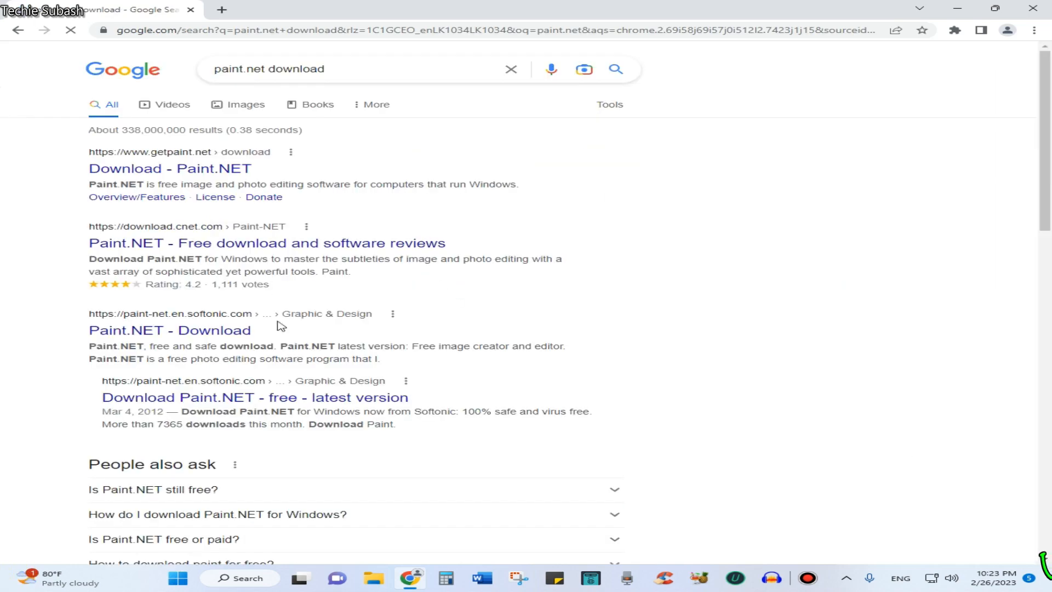
{"action": "left_click", "coordinate": [230, 176]}
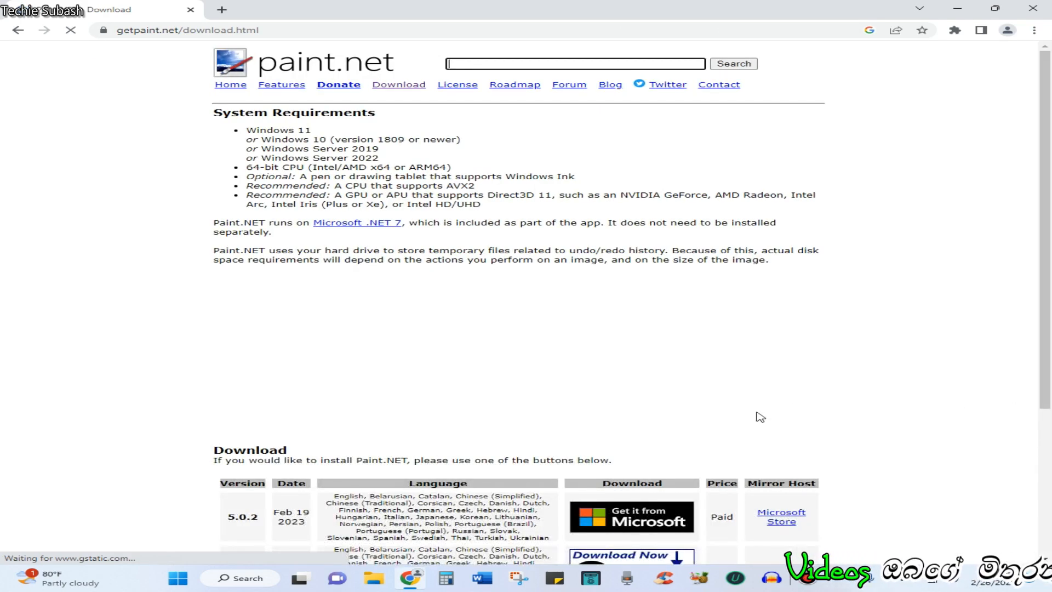
Request the free paint.net 5.0.2 download through the dotPDN page, dismissing the advertisement, and cancel the download.
{"action": "scroll", "coordinate": [760, 417], "scroll_direction": "down", "scroll_amount": 3}
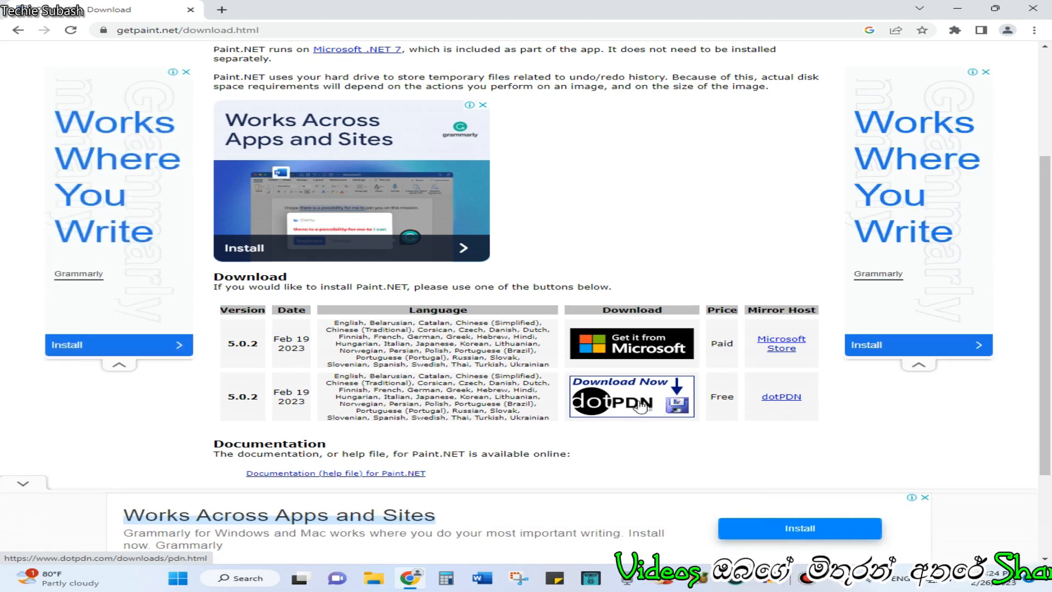
{"action": "left_click", "coordinate": [644, 404]}
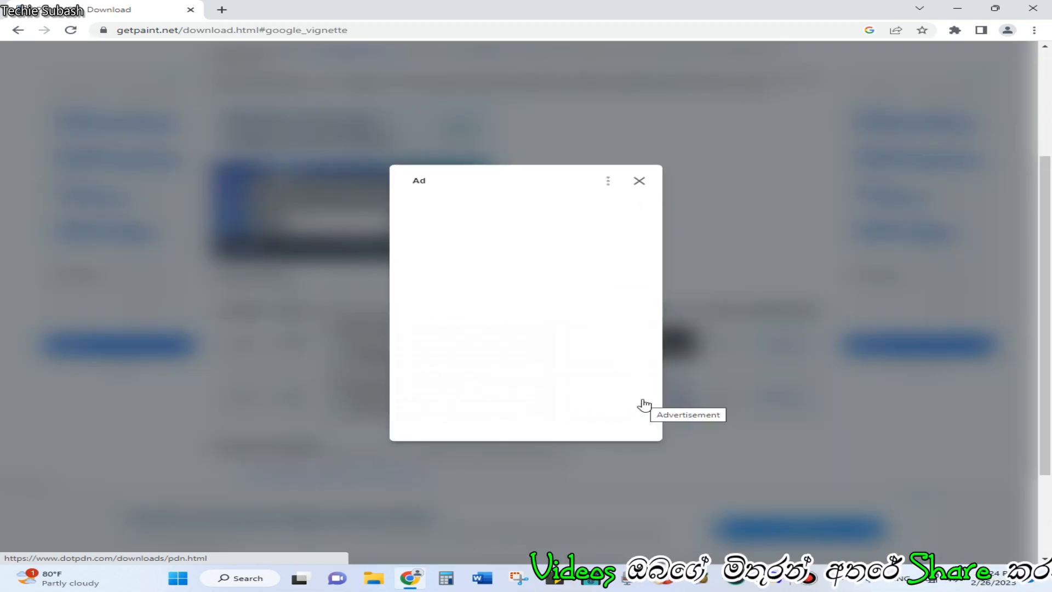
{"action": "left_click", "coordinate": [640, 183]}
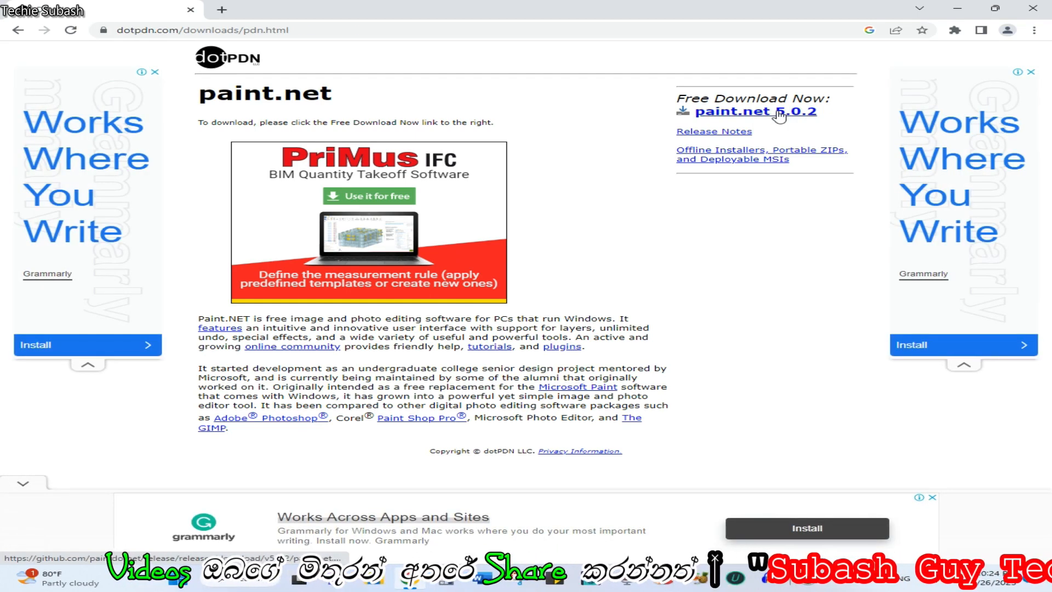
{"action": "left_click", "coordinate": [778, 113]}
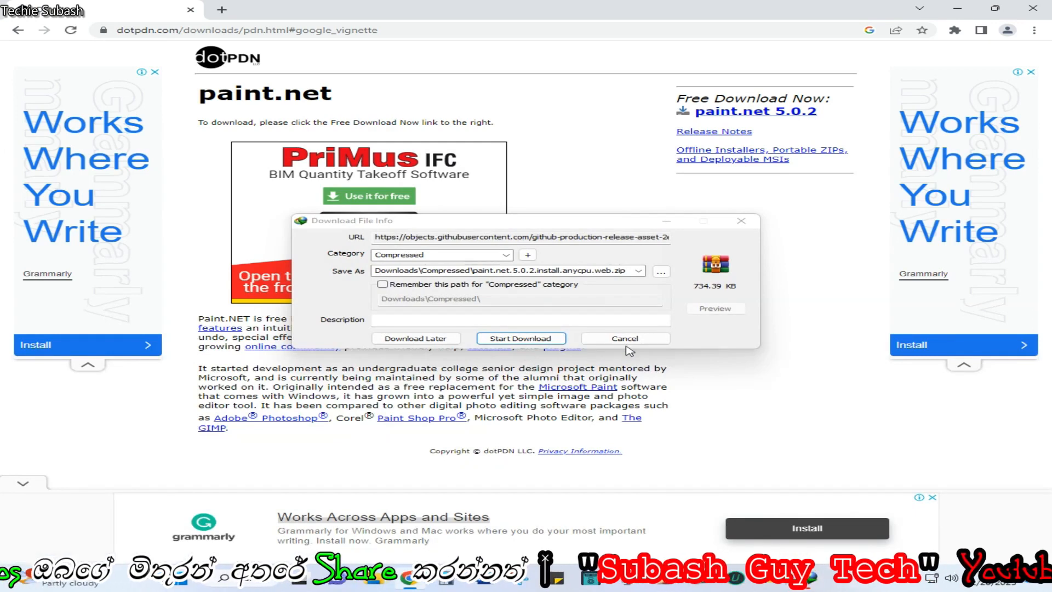
{"action": "left_click", "coordinate": [603, 340]}
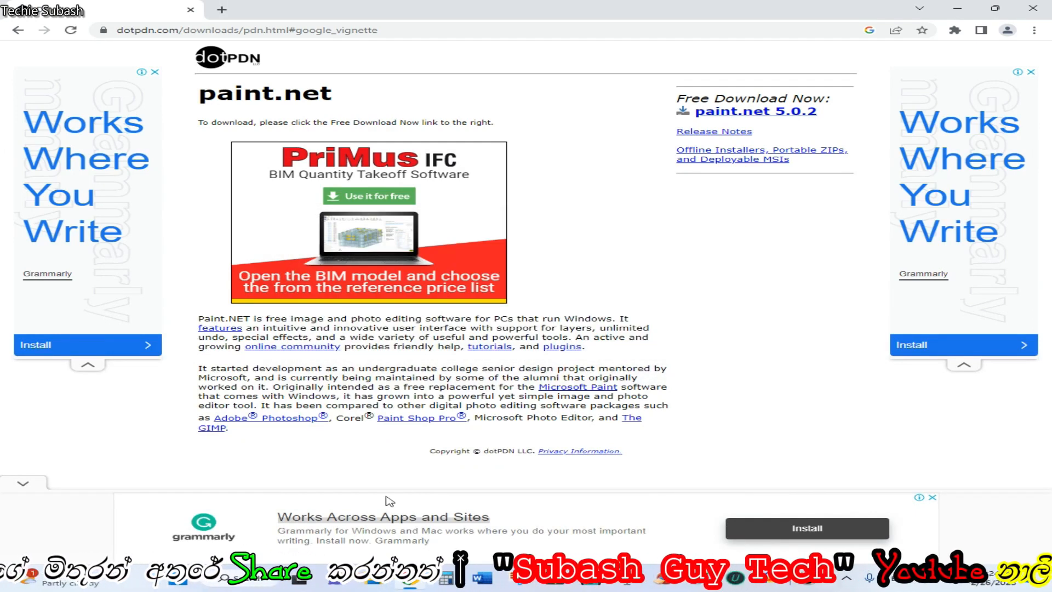
{"action": "left_click", "coordinate": [252, 584]}
{"action": "type", "text": "pa"}
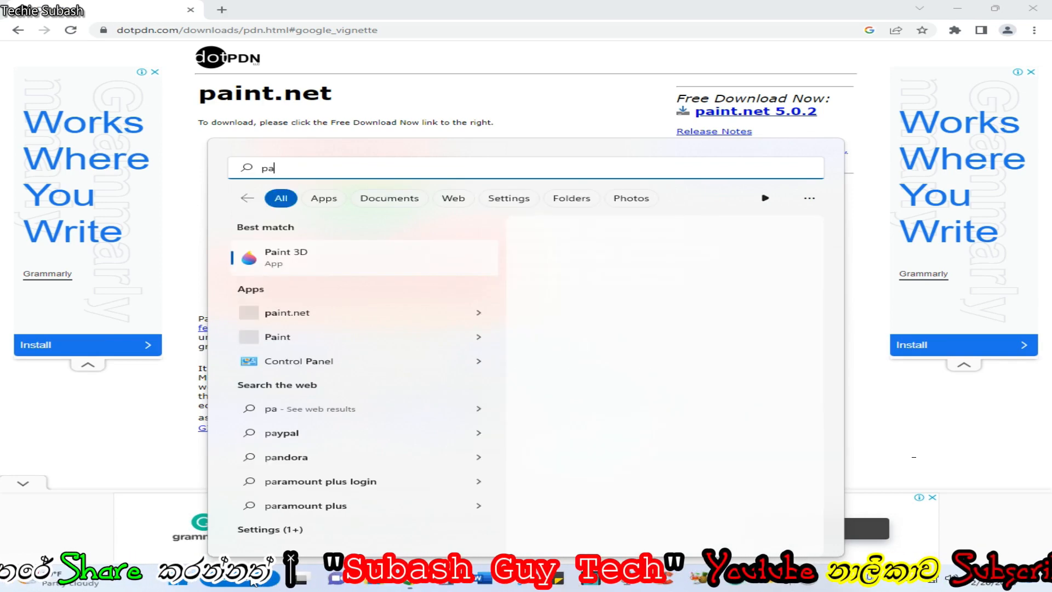
{"action": "type", "text": "int"}
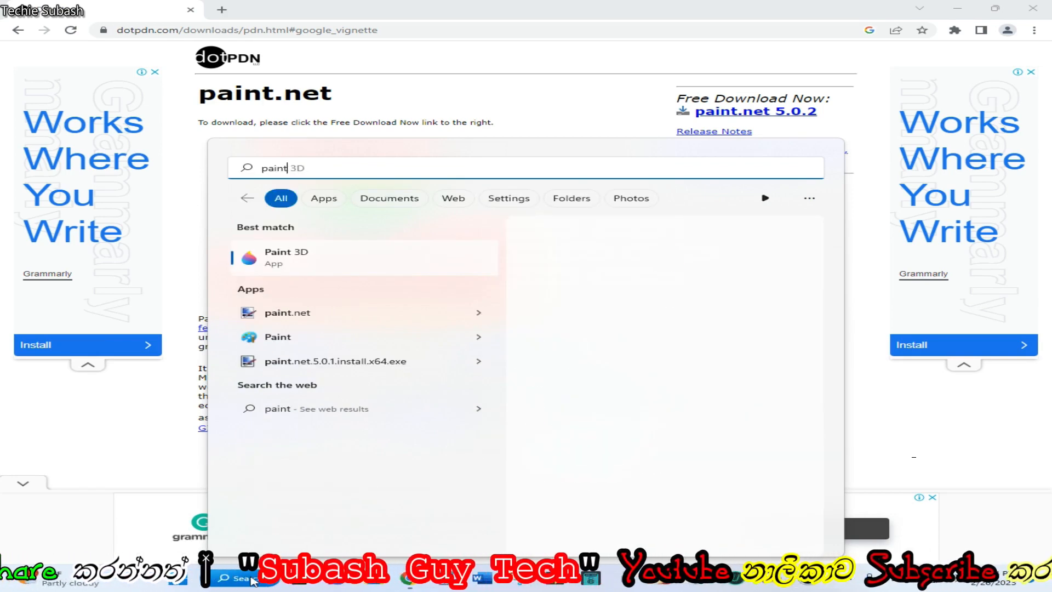
{"action": "type", "text": ".net"}
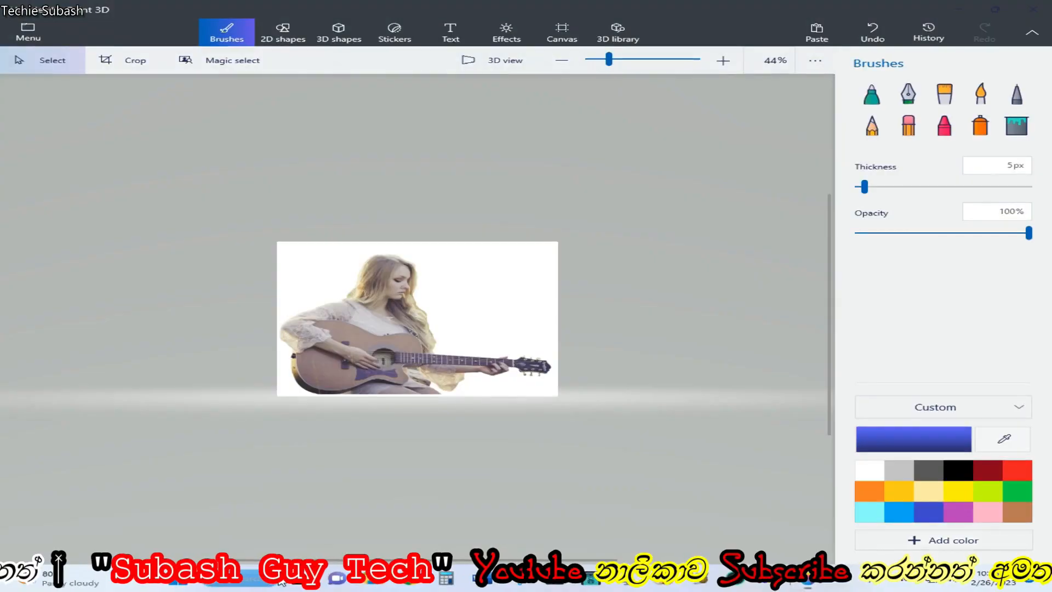
Find paint.net among the installed apps with Windows search and launch it.
{"action": "key", "text": "super"}
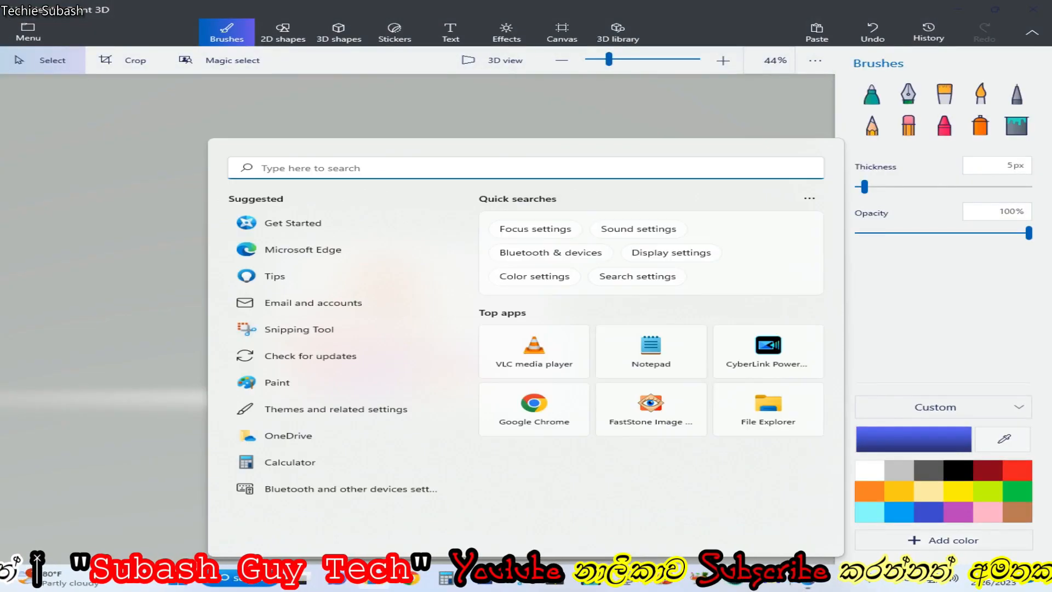
{"action": "type", "text": "pa"}
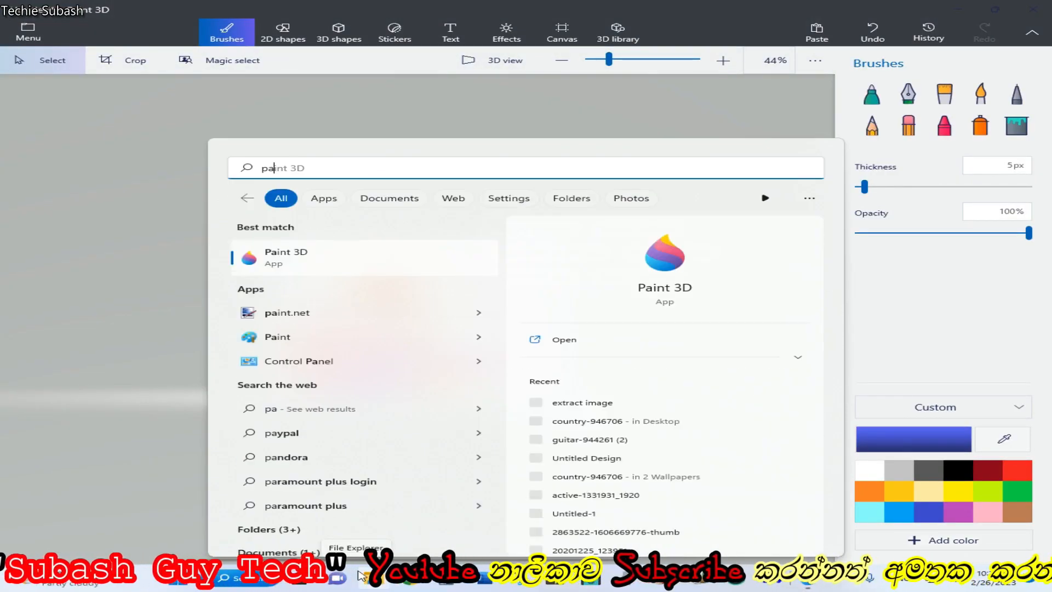
{"action": "type", "text": "int."}
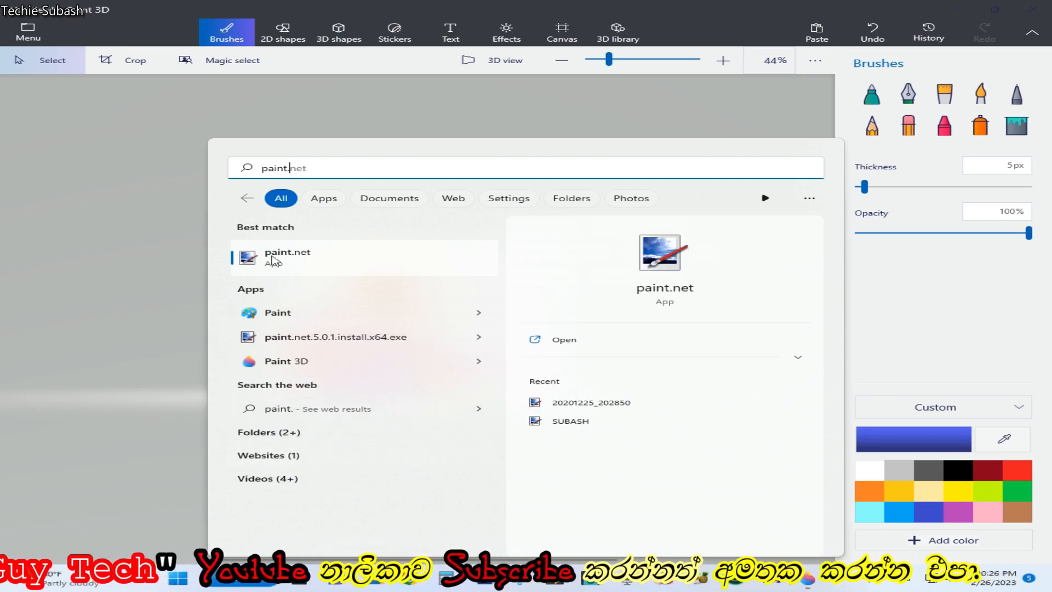
{"action": "left_click", "coordinate": [273, 257]}
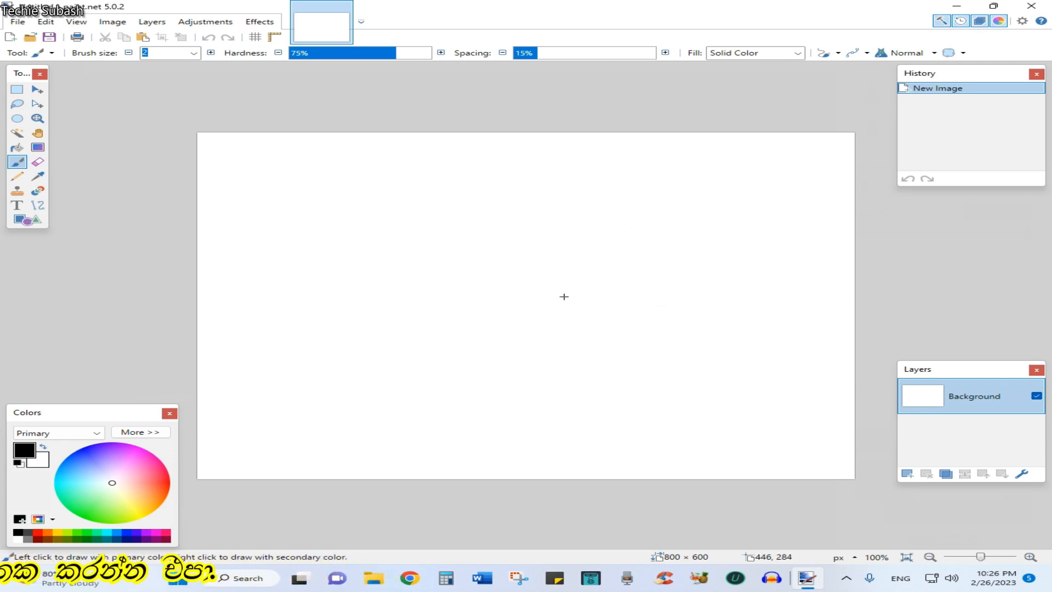
Paste the copied cutout into the blank paint.net image, expanding the canvas to fit it.
{"action": "key", "text": "ctrl+v"}
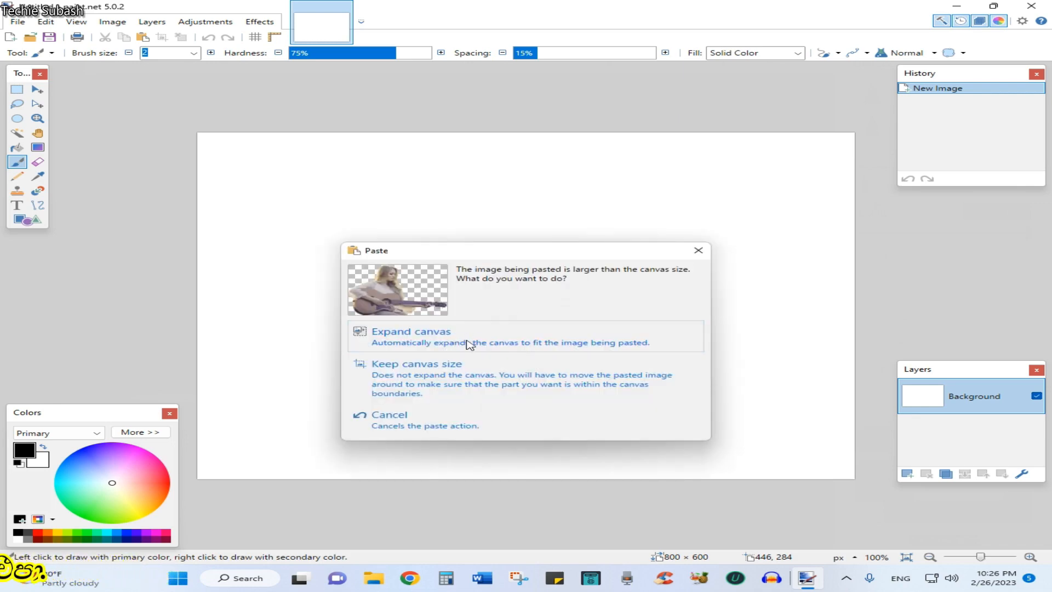
{"action": "left_click", "coordinate": [478, 341]}
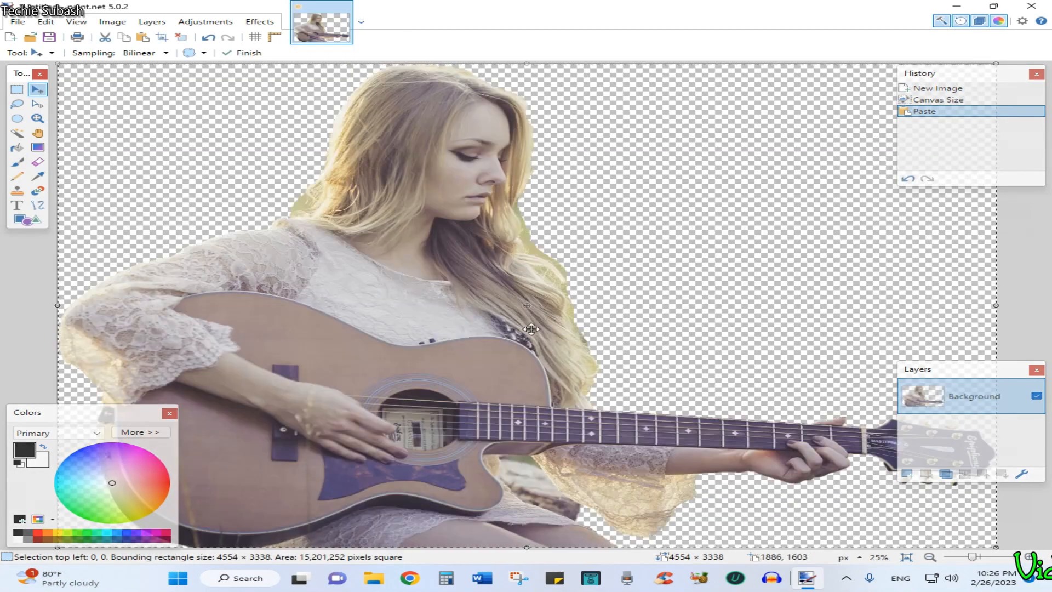
{"action": "scroll", "coordinate": [665, 373], "scroll_direction": "down", "scroll_amount": 7}
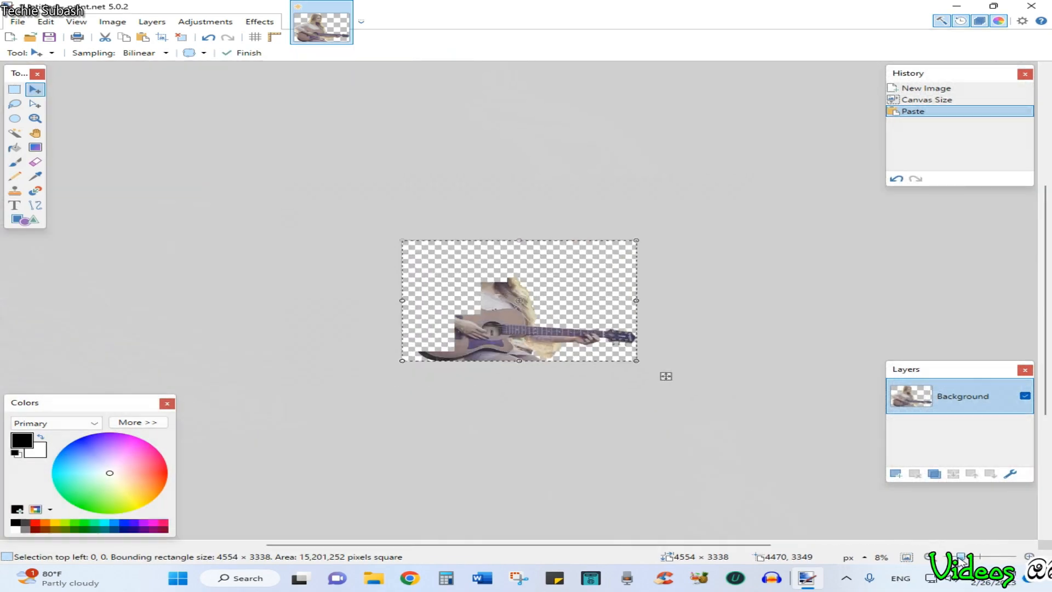
{"action": "scroll", "coordinate": [627, 355], "scroll_direction": "up", "scroll_amount": 2}
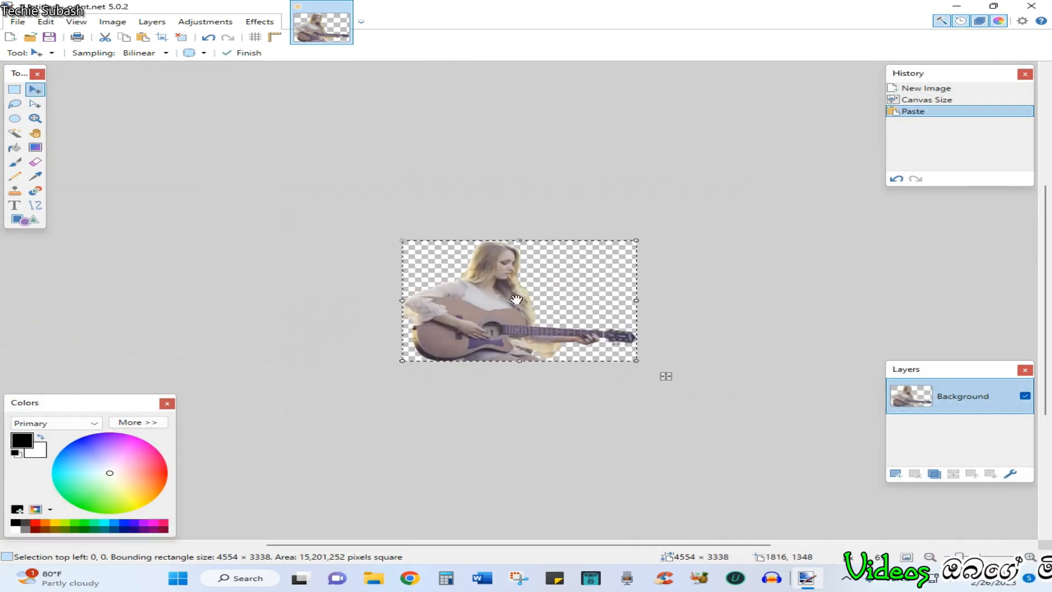
Save the pasted cutout on the Desktop as background remover.png, replacing the existing file and accepting the 32-bit PNG settings.
{"action": "left_click", "coordinate": [17, 23]}
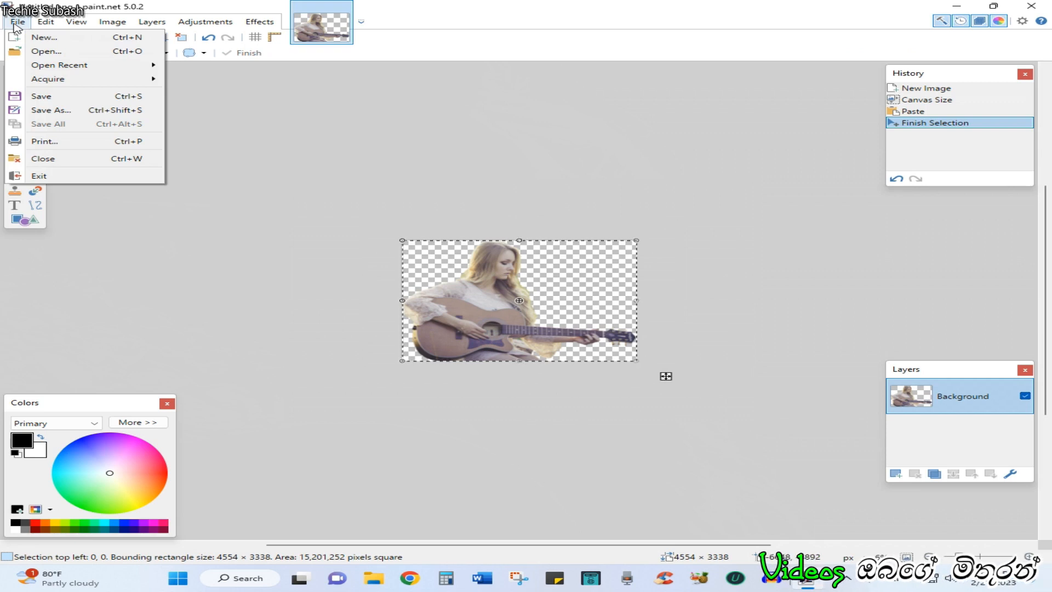
{"action": "left_click", "coordinate": [77, 110]}
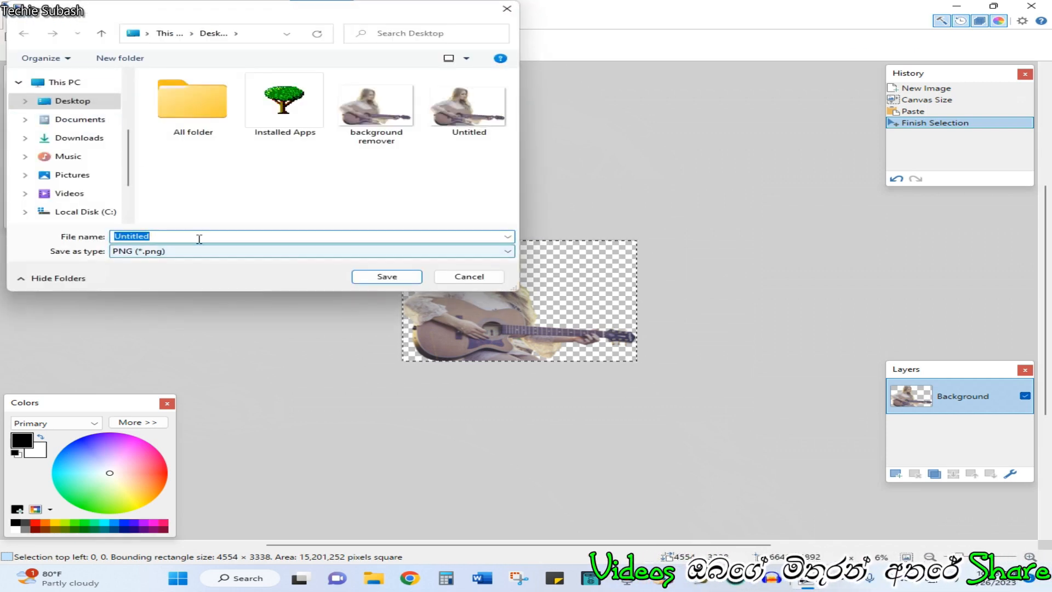
{"action": "type", "text": "BA"}
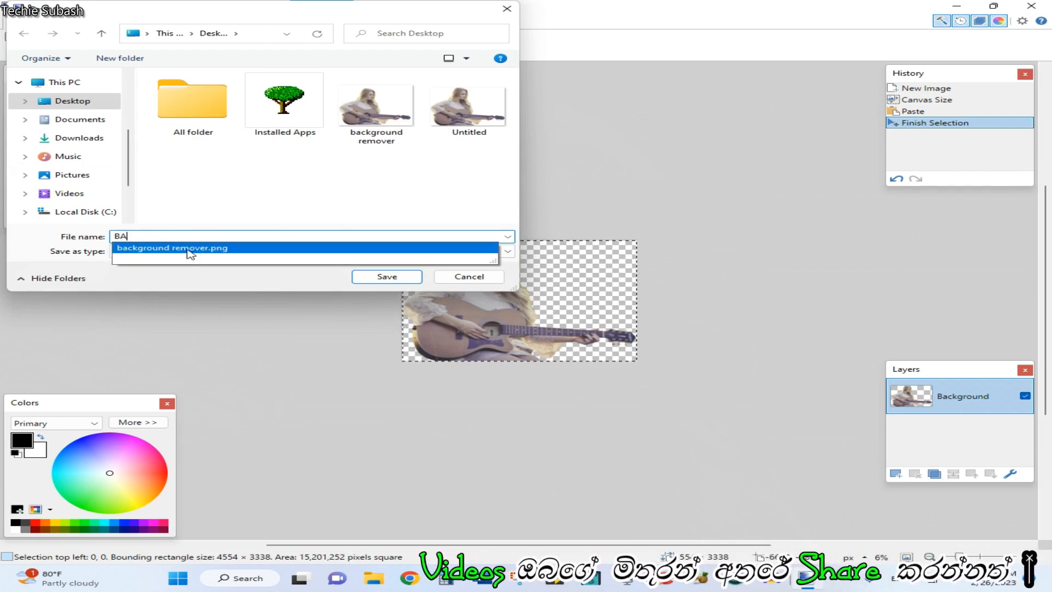
{"action": "left_click", "coordinate": [400, 247]}
{"action": "left_click", "coordinate": [398, 278]}
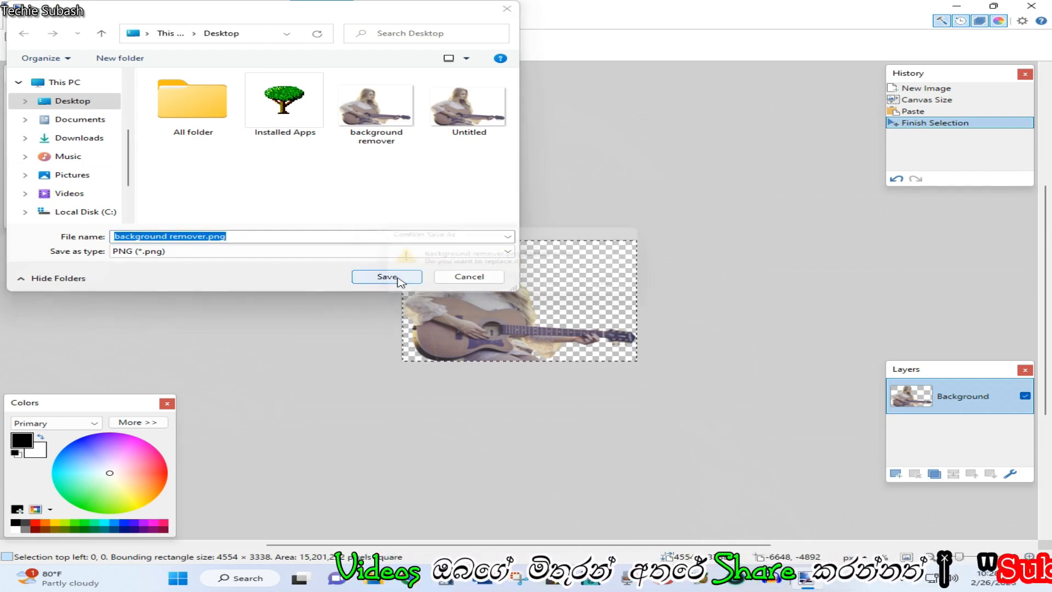
{"action": "left_click", "coordinate": [565, 288]}
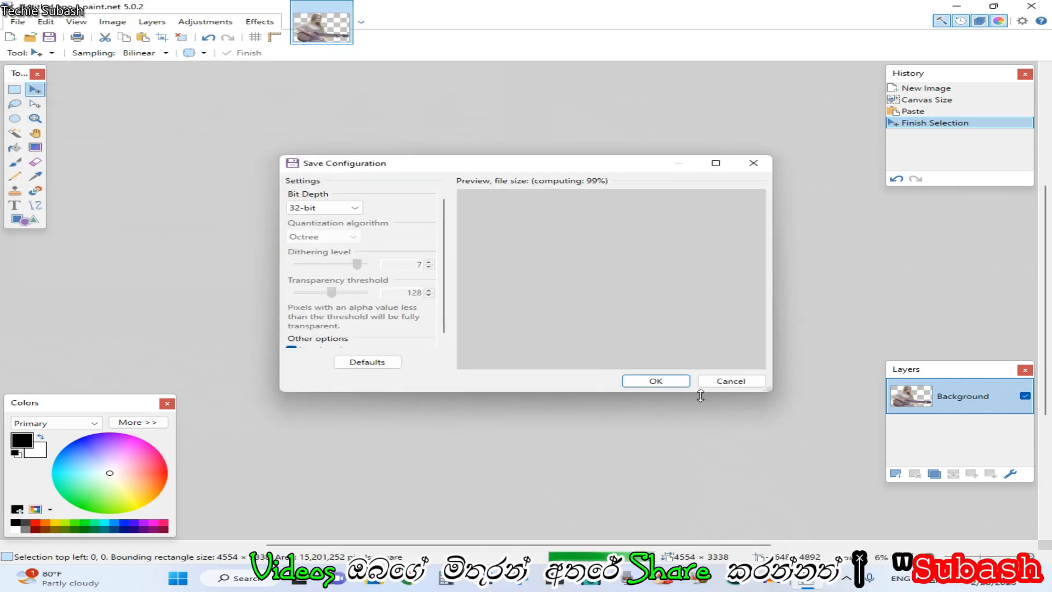
{"action": "left_click", "coordinate": [660, 382]}
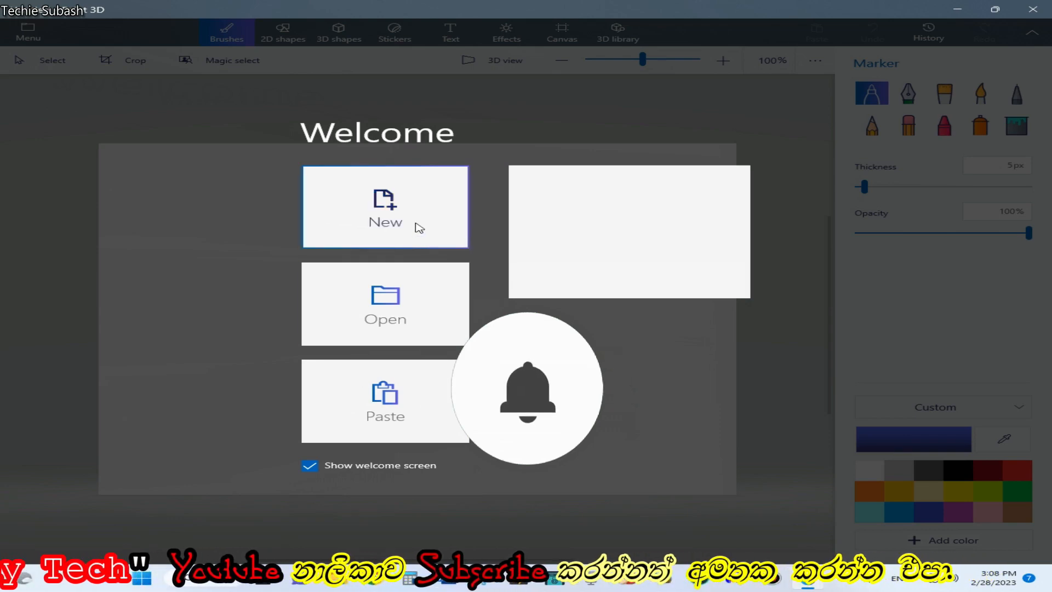
Start a new Paint 3D project and open the Desktop photo of the woman sitting with a guitar on a wooden bridge.
{"action": "left_click", "coordinate": [417, 229]}
{"action": "left_click", "coordinate": [45, 61]}
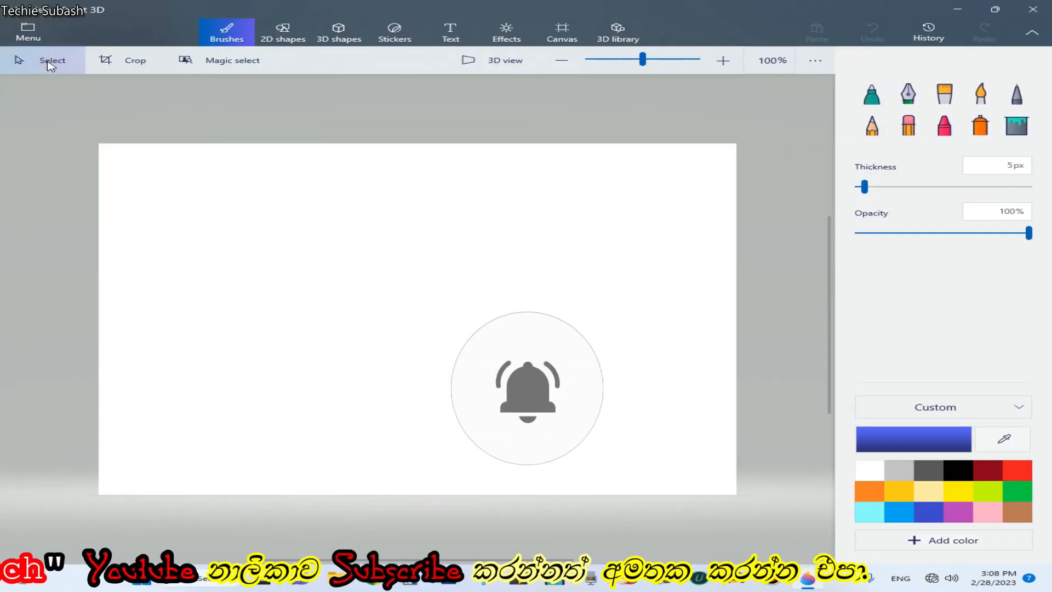
{"action": "left_click", "coordinate": [30, 33]}
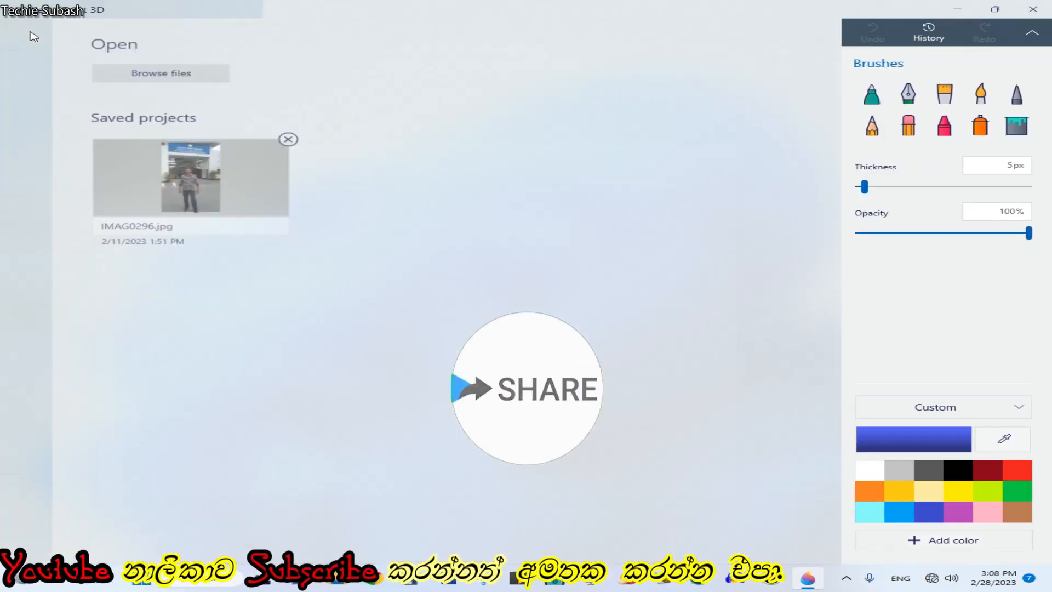
{"action": "left_click", "coordinate": [356, 74]}
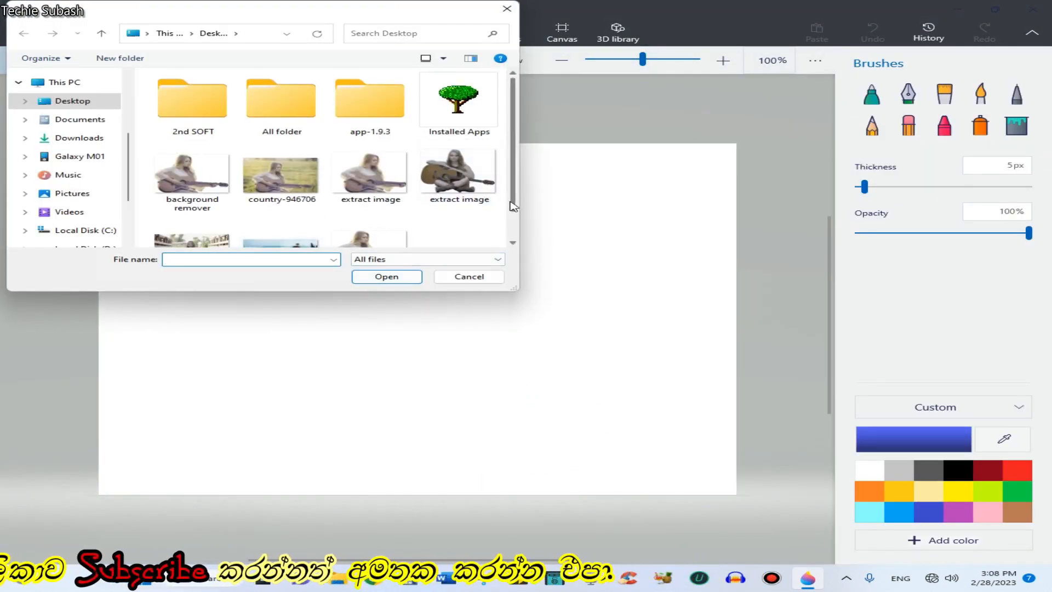
{"action": "scroll", "coordinate": [510, 201], "scroll_direction": "down", "scroll_amount": 1}
{"action": "left_click", "coordinate": [191, 215]}
{"action": "left_click", "coordinate": [386, 277]}
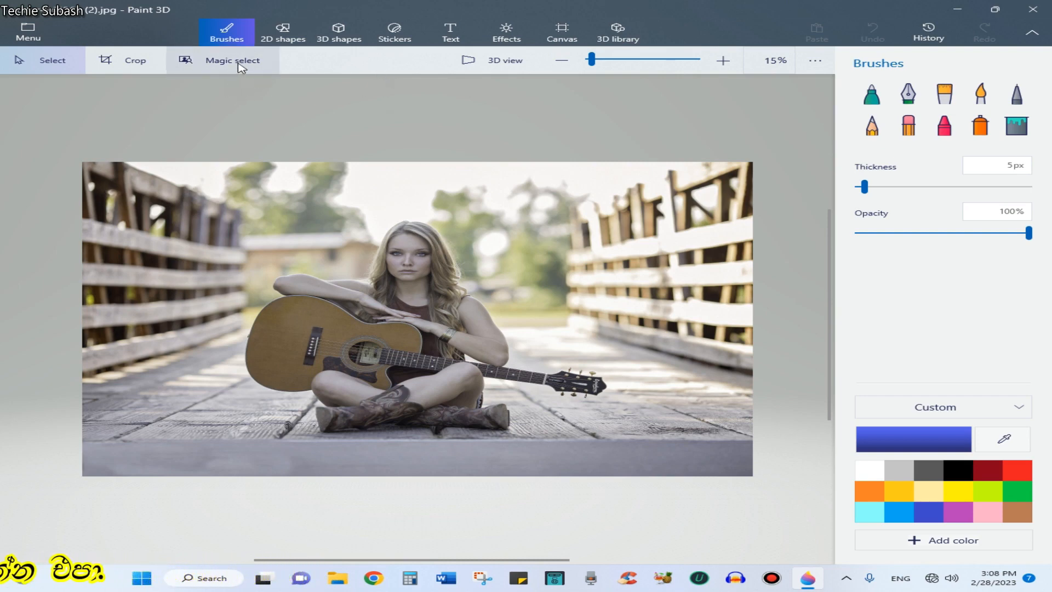
Start Magic select, tighten the focus box on all four sides around the woman and guitar, and generate the cutout.
{"action": "left_click", "coordinate": [233, 69]}
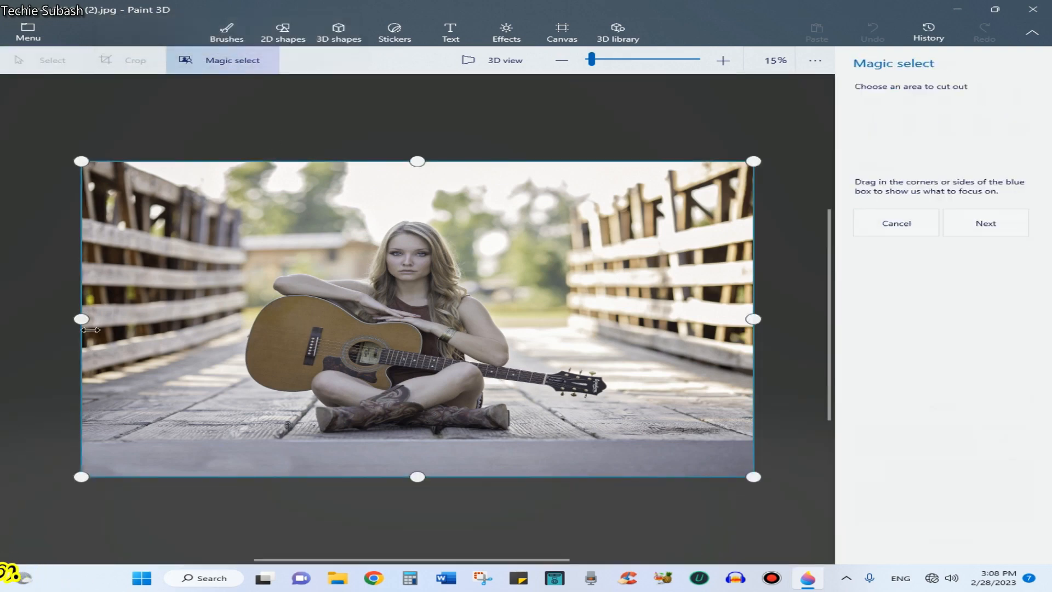
{"action": "left_click_drag", "start_coordinate": [81, 318], "coordinate": [255, 337]}
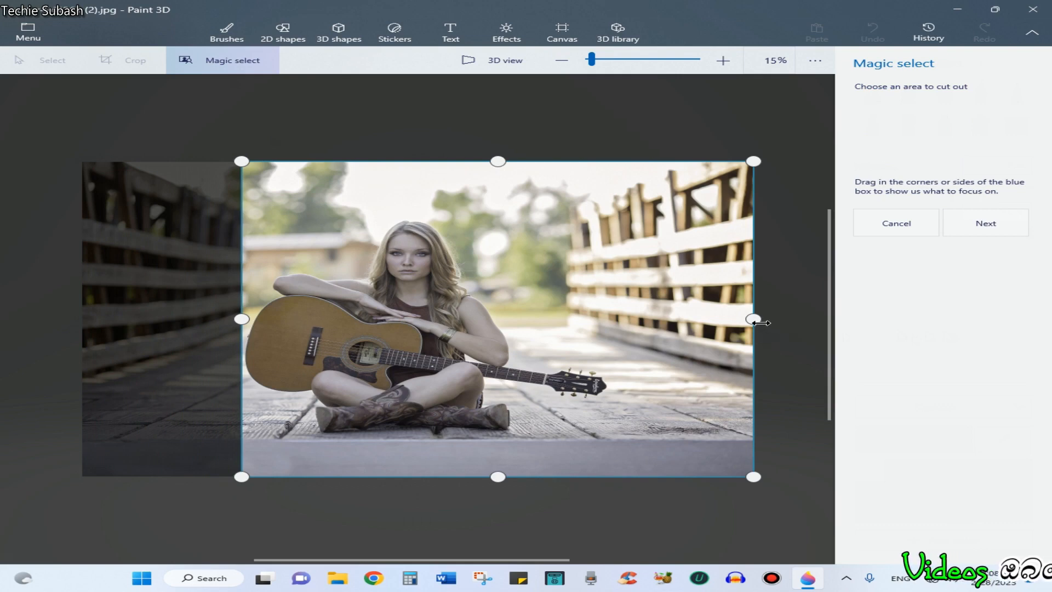
{"action": "left_click_drag", "start_coordinate": [753, 322], "coordinate": [612, 328]}
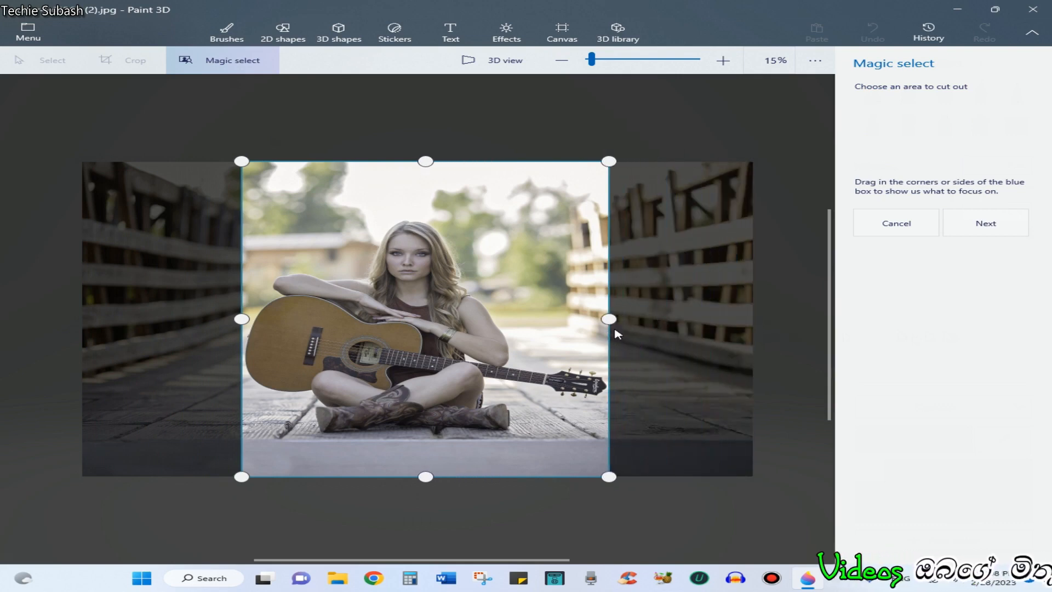
{"action": "left_click_drag", "start_coordinate": [426, 476], "coordinate": [426, 423]}
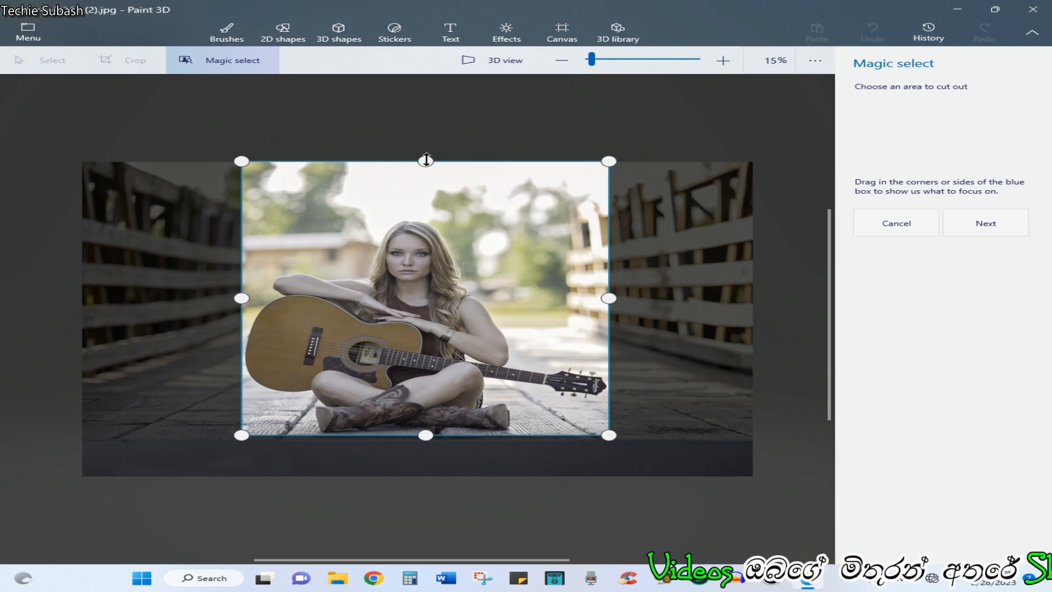
{"action": "left_click_drag", "start_coordinate": [426, 159], "coordinate": [441, 213]}
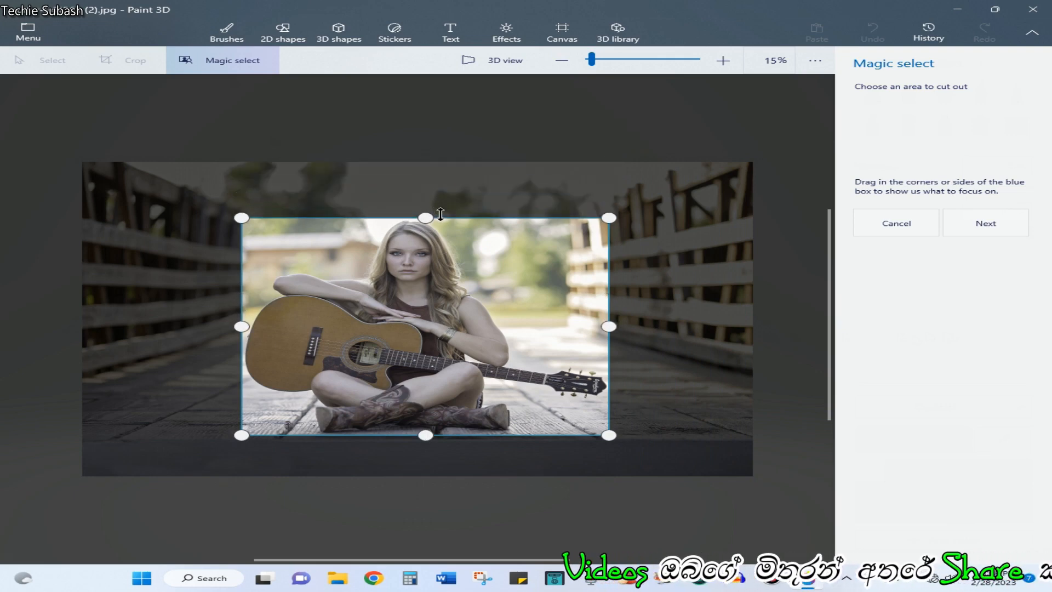
{"action": "left_click_drag", "start_coordinate": [609, 326], "coordinate": [607, 326]}
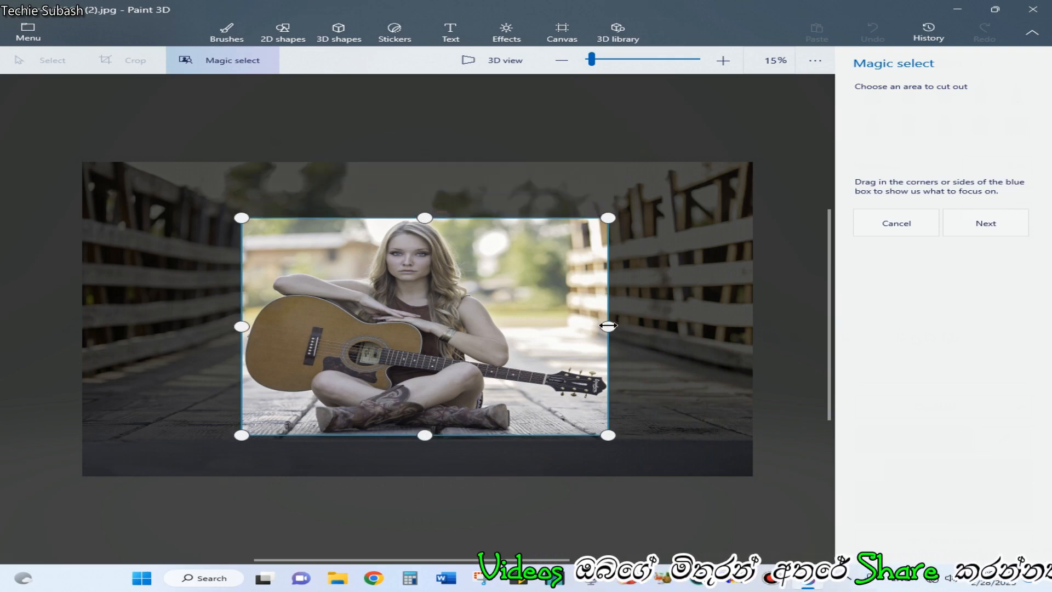
{"action": "left_click", "coordinate": [1006, 232]}
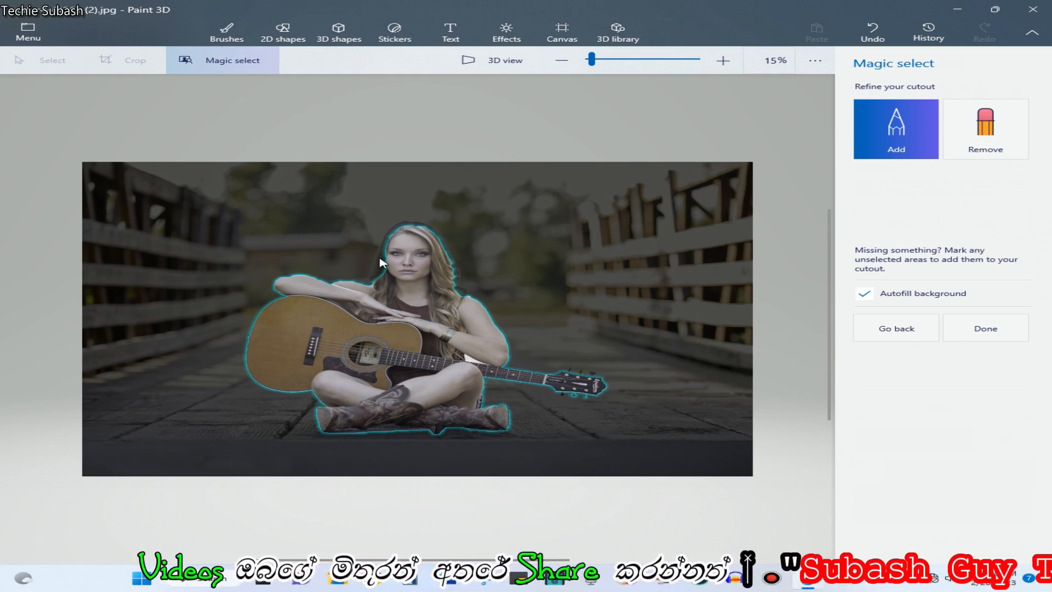
Add the missing hair edges around the woman's head and the guitar's tuning pegs to the cutout.
{"action": "left_click_drag", "start_coordinate": [380, 264], "coordinate": [365, 281]}
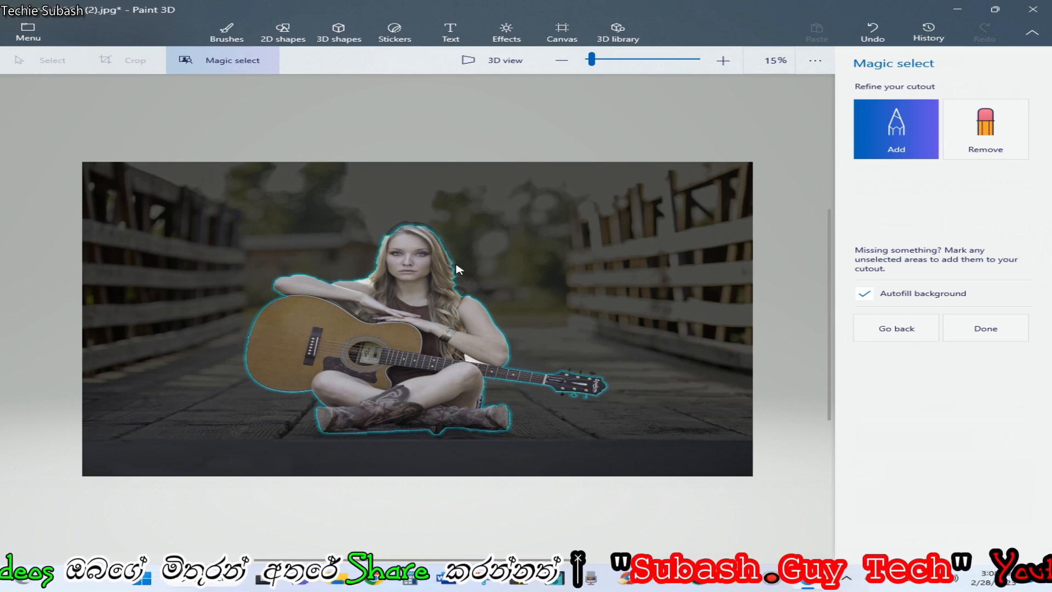
{"action": "left_click_drag", "start_coordinate": [454, 264], "coordinate": [460, 283]}
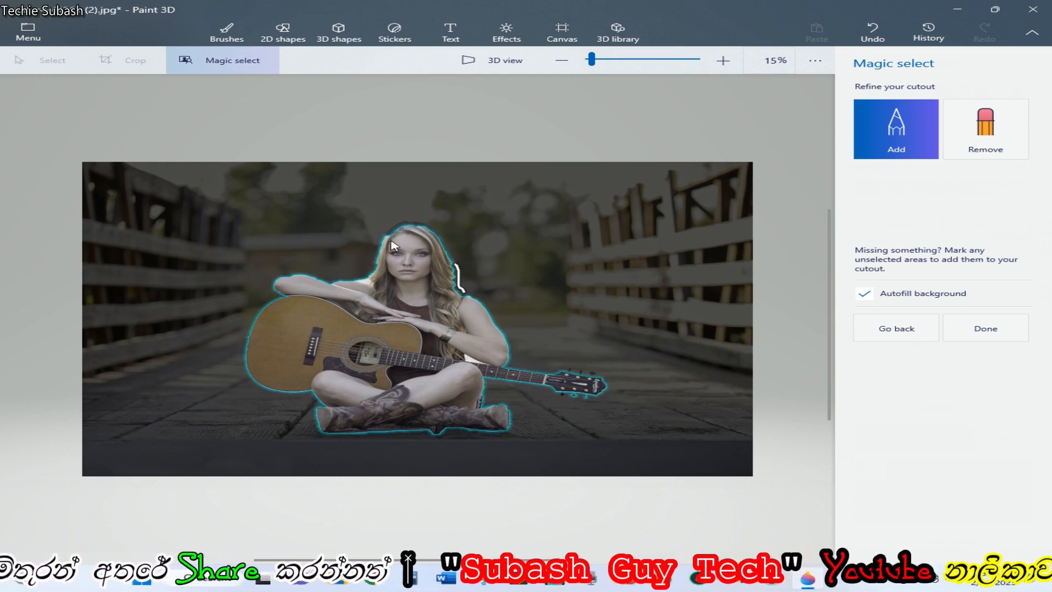
{"action": "mouse_move", "coordinate": [391, 236]}
{"action": "left_mouse_down"}
{"action": "mouse_move", "coordinate": [412, 222]}
{"action": "mouse_move", "coordinate": [419, 229]}
{"action": "left_mouse_up"}
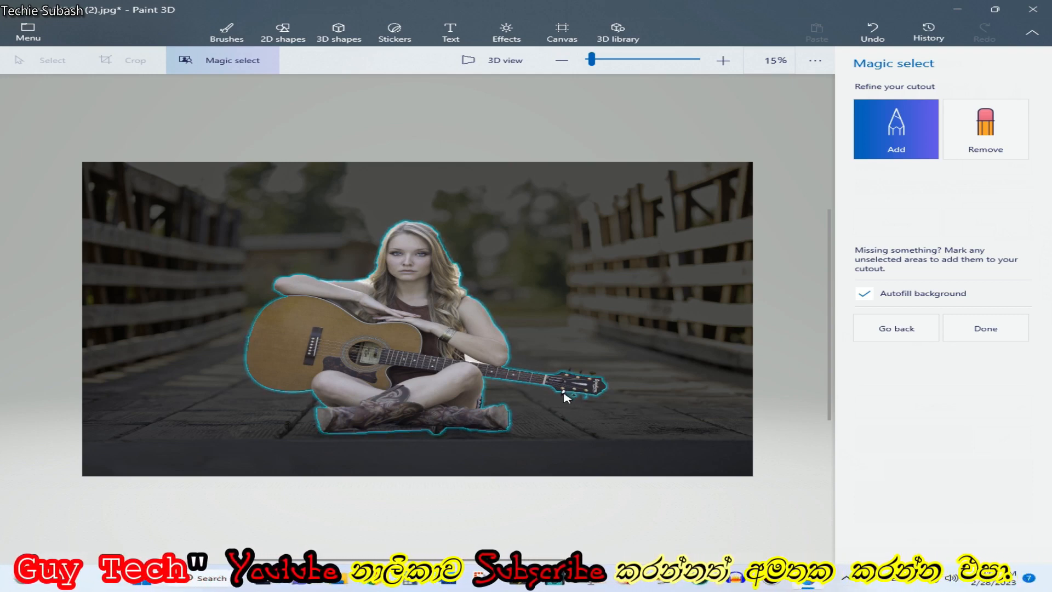
{"action": "left_click", "coordinate": [592, 374]}
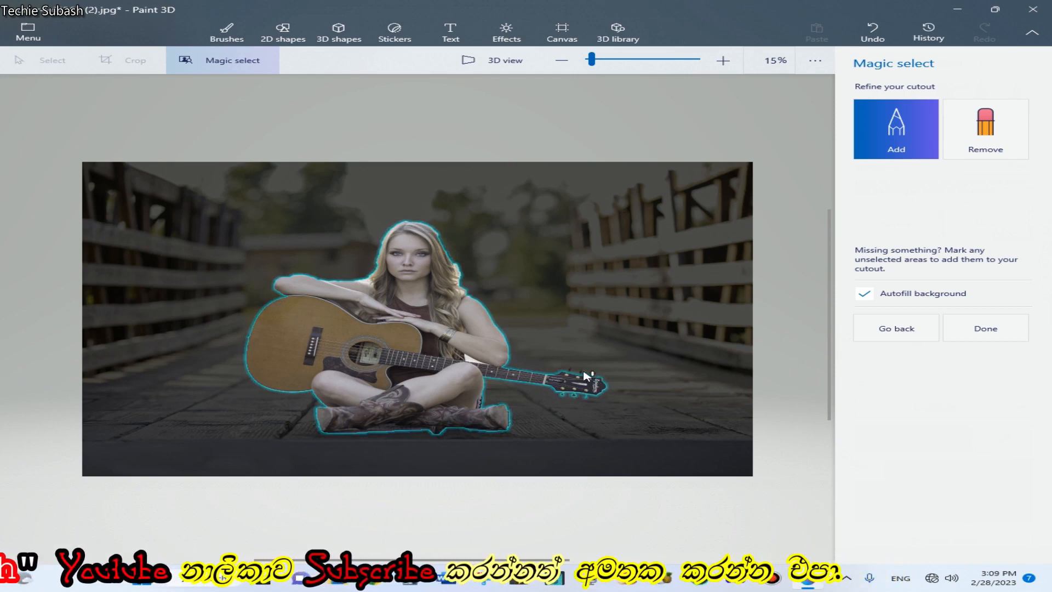
{"action": "left_click", "coordinate": [581, 374]}
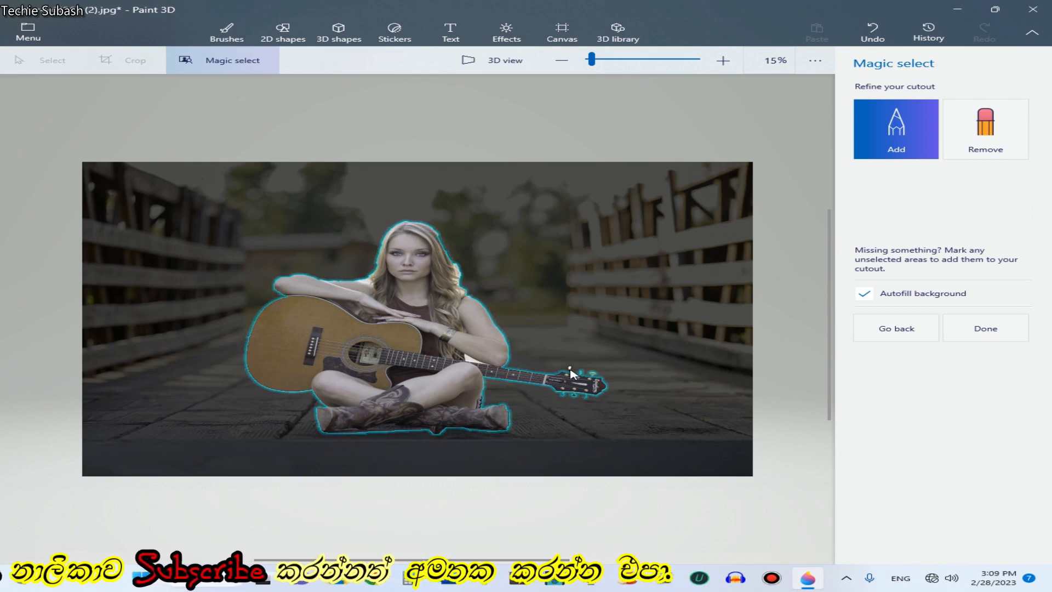
{"action": "left_click", "coordinate": [570, 369]}
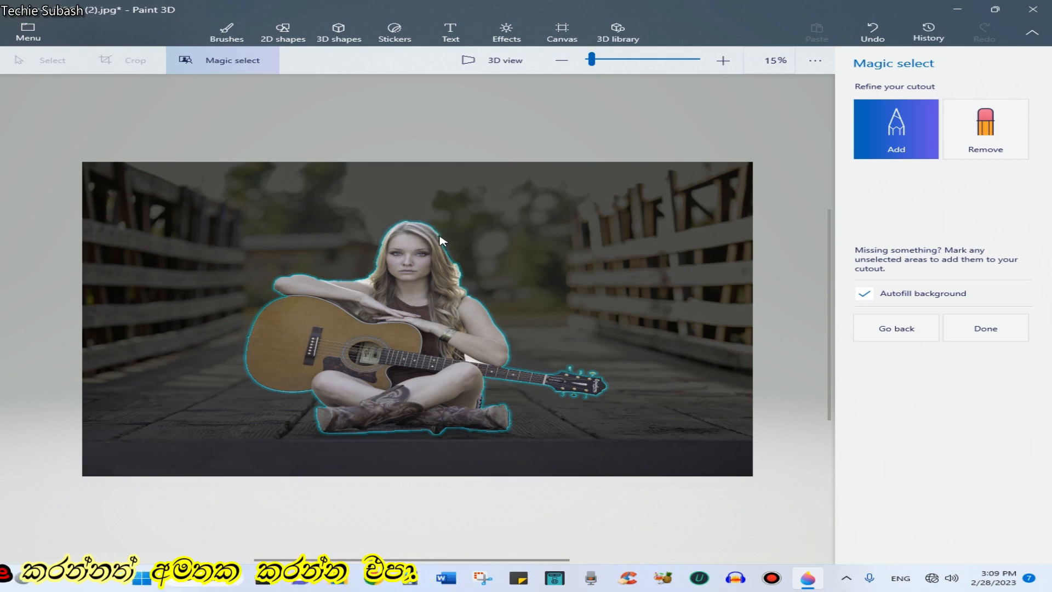
{"action": "left_click_drag", "start_coordinate": [440, 236], "coordinate": [454, 266]}
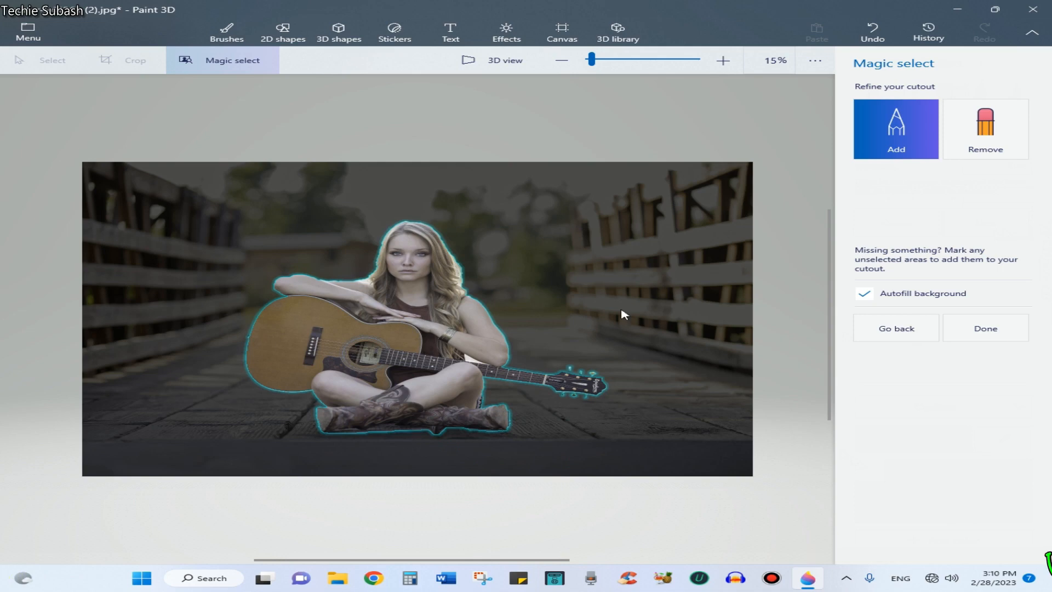
Remove the unwanted floor beneath the boots from the cutout, finish it with background autofill, and move the cutout left.
{"action": "left_click", "coordinate": [990, 150]}
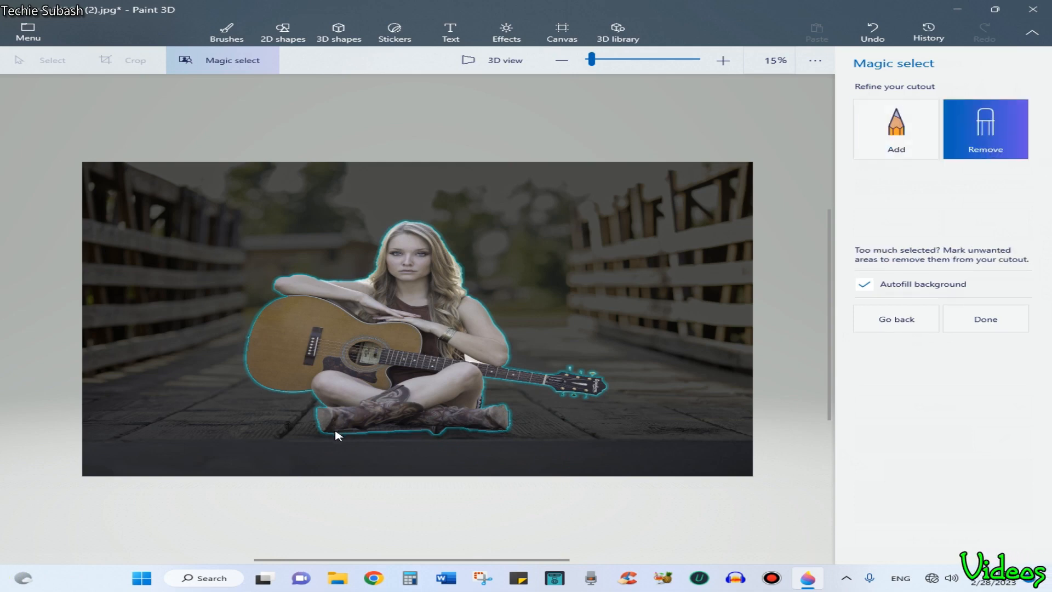
{"action": "left_click_drag", "start_coordinate": [334, 432], "coordinate": [433, 434]}
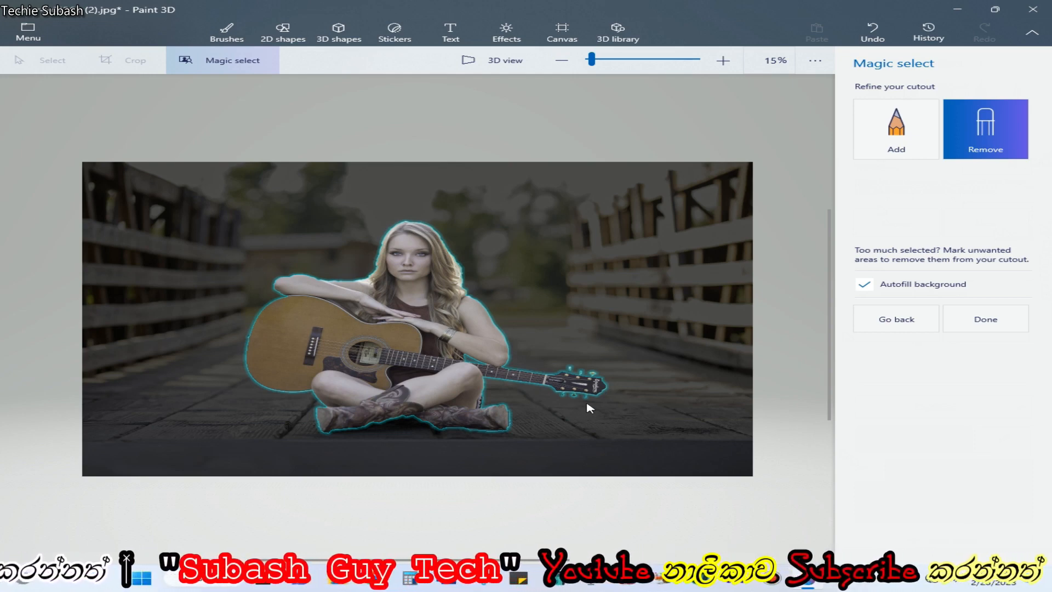
{"action": "left_click", "coordinate": [984, 323]}
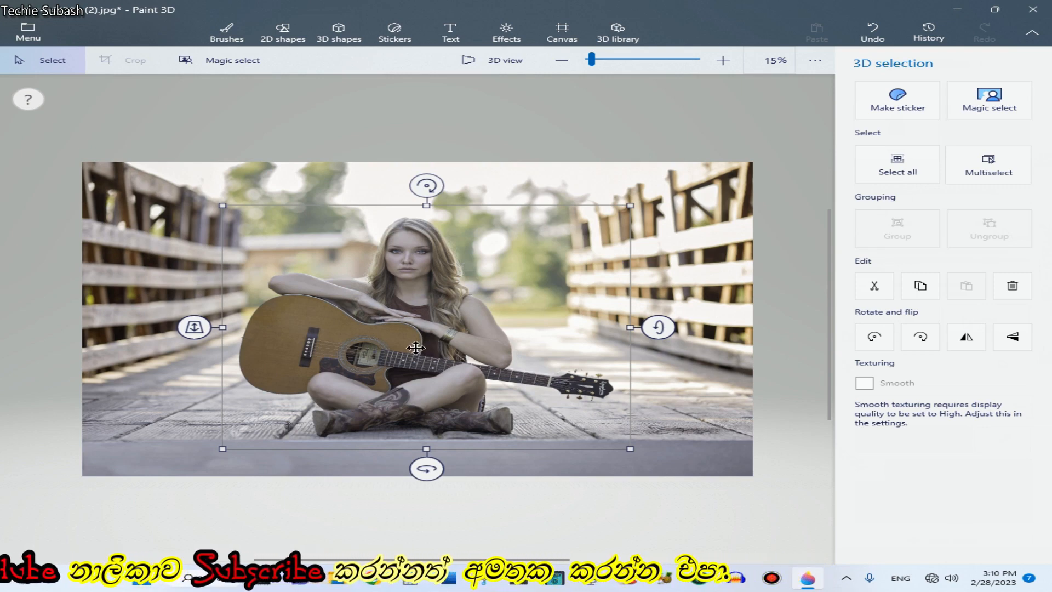
{"action": "left_click_drag", "start_coordinate": [415, 347], "coordinate": [354, 345]}
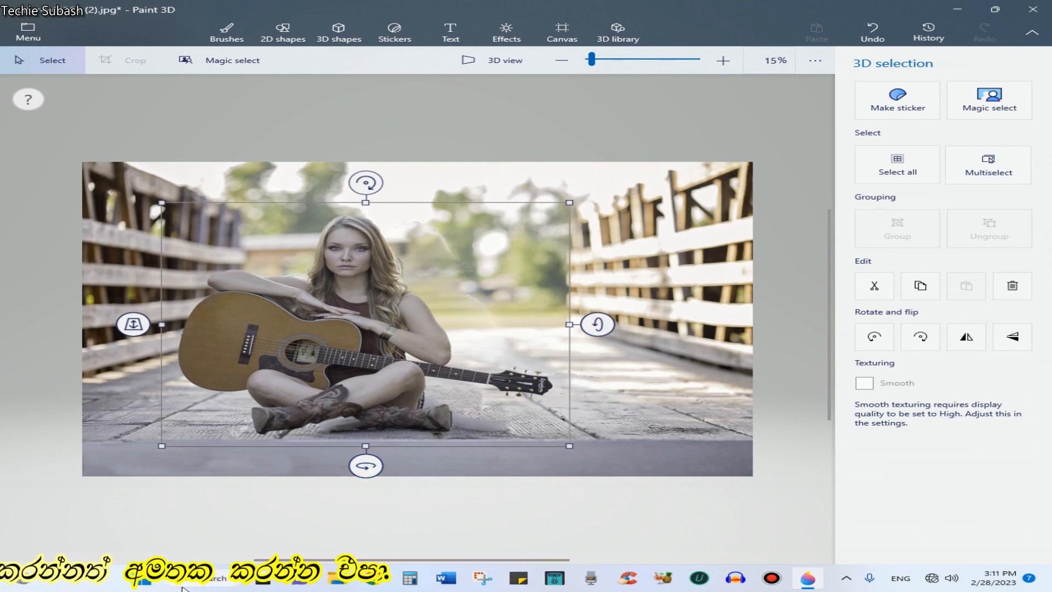
Find paint.net with Windows search and launch it.
{"action": "left_click", "coordinate": [221, 584]}
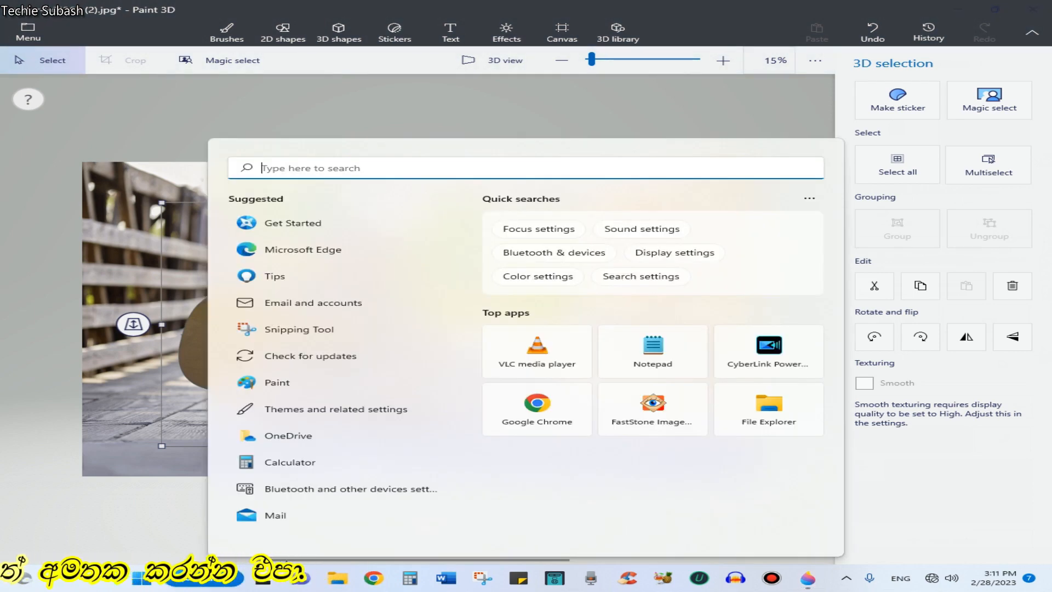
{"action": "type", "text": "paint 3D"}
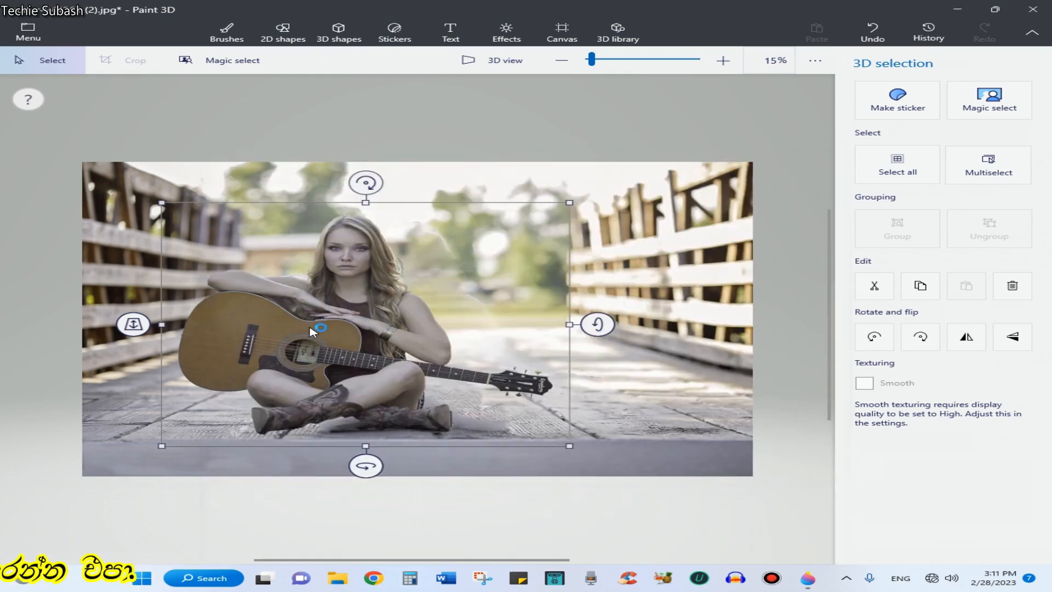
{"action": "key", "text": "Escape"}
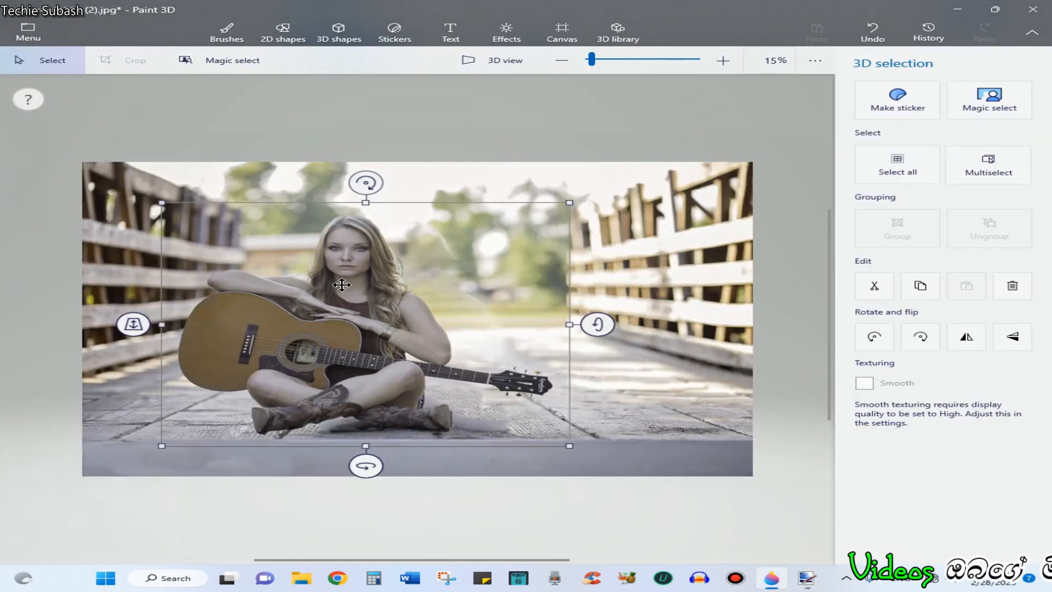
Copy the woman-and-guitar cutout, switch to paint.net and paste it into the blank image, expanding the canvas to fit.
{"action": "right_click", "coordinate": [341, 284]}
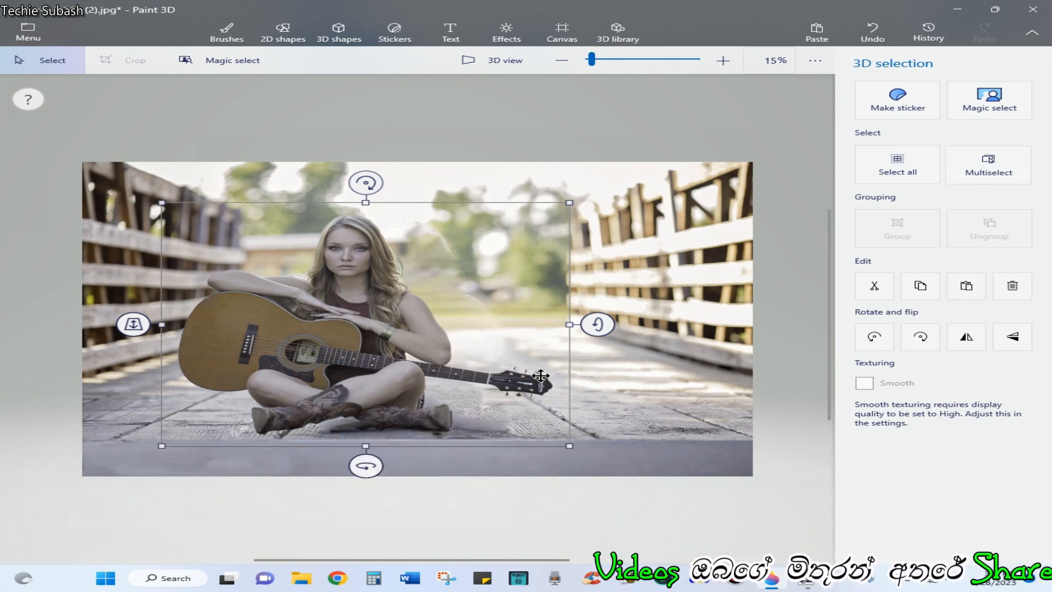
{"action": "key", "text": "alt+Tab"}
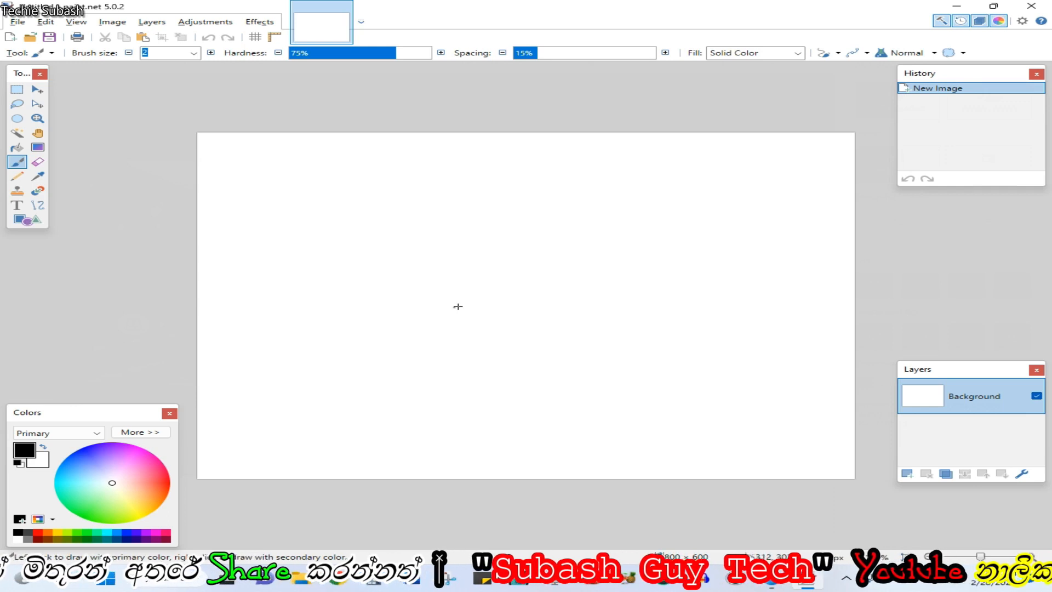
{"action": "key", "text": "ctrl+v"}
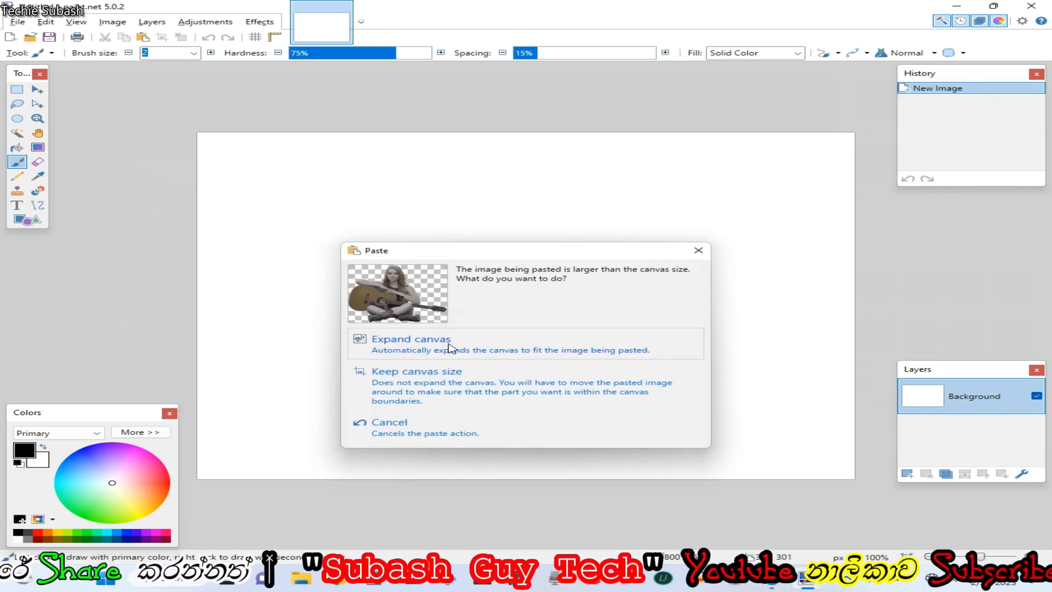
{"action": "left_click", "coordinate": [451, 348]}
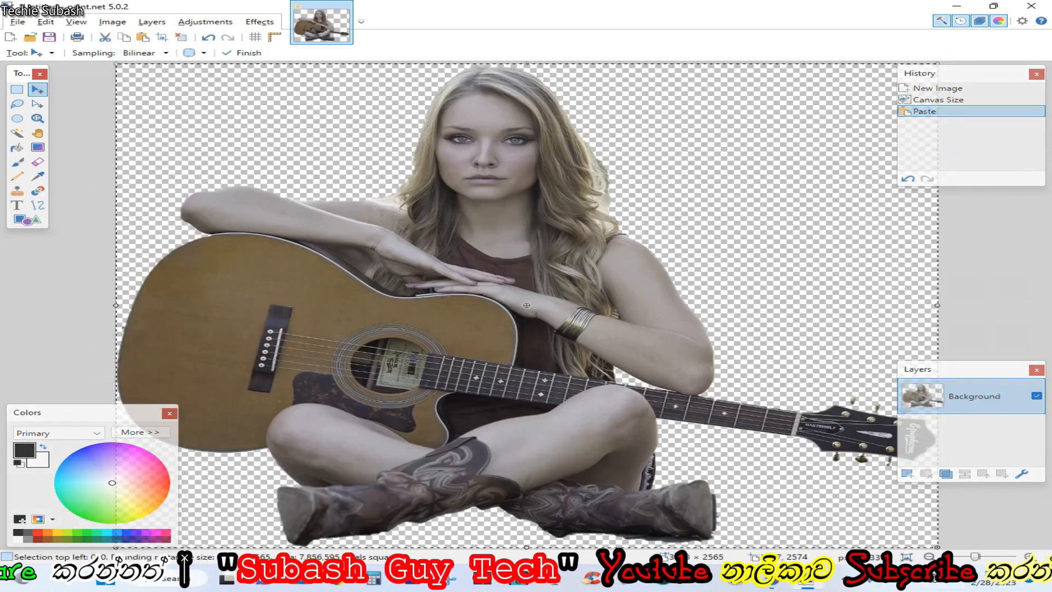
{"action": "scroll", "coordinate": [521, 300], "scroll_direction": "up", "scroll_amount": 3}
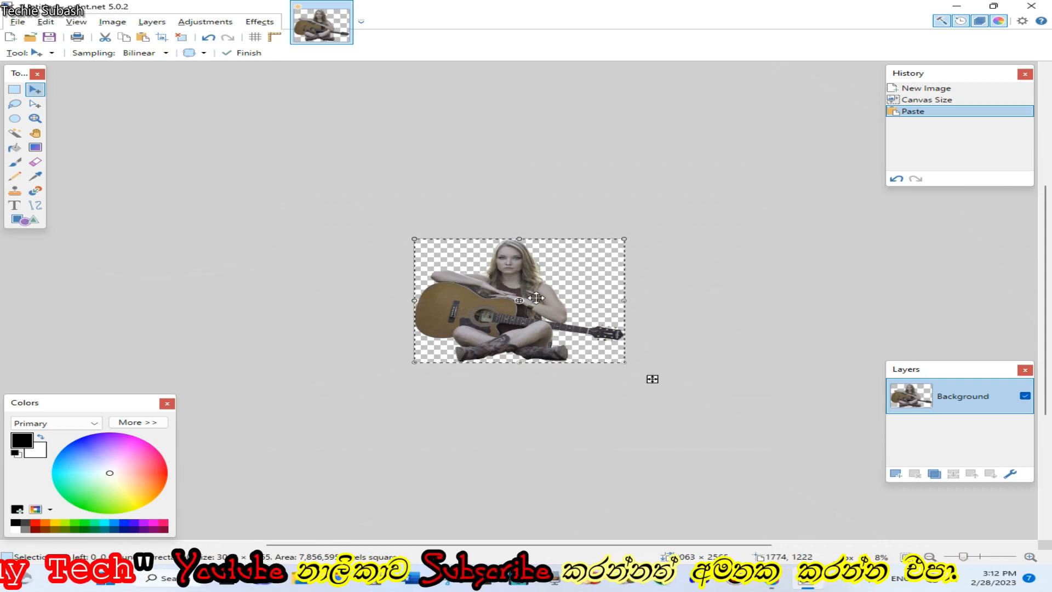
Start saving the pasted woman-and-guitar cutout as a new PNG file on the Desktop.
{"action": "left_click", "coordinate": [18, 22]}
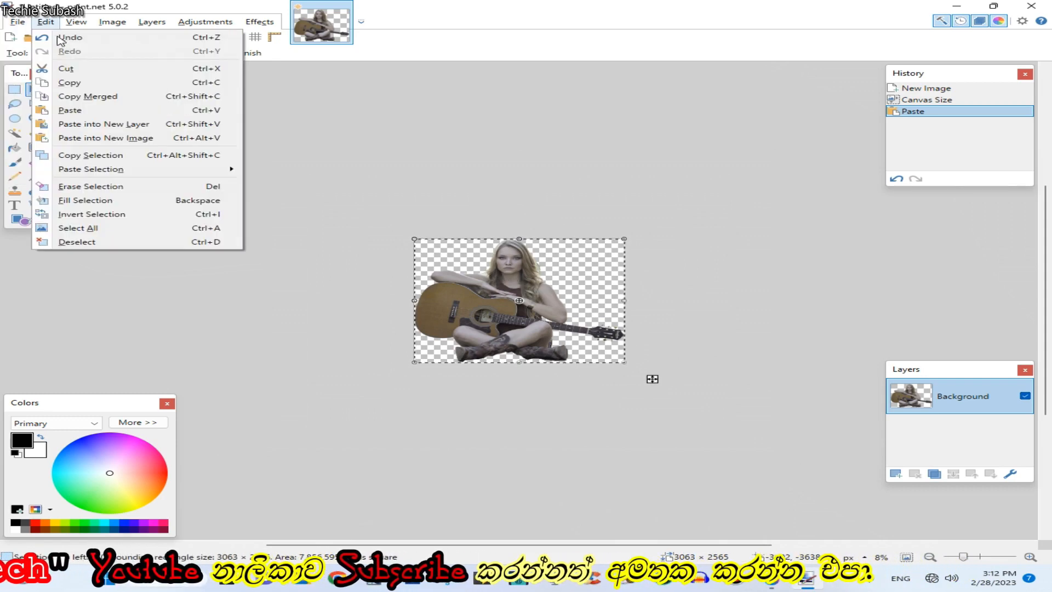
{"action": "left_click", "coordinate": [45, 22]}
{"action": "left_click", "coordinate": [12, 27]}
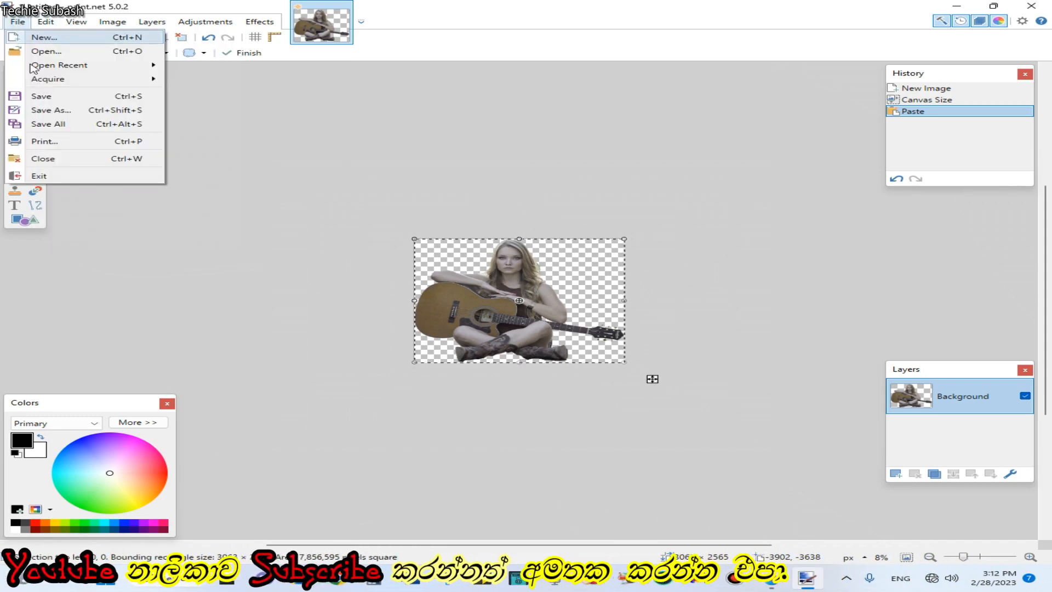
{"action": "left_click", "coordinate": [82, 115]}
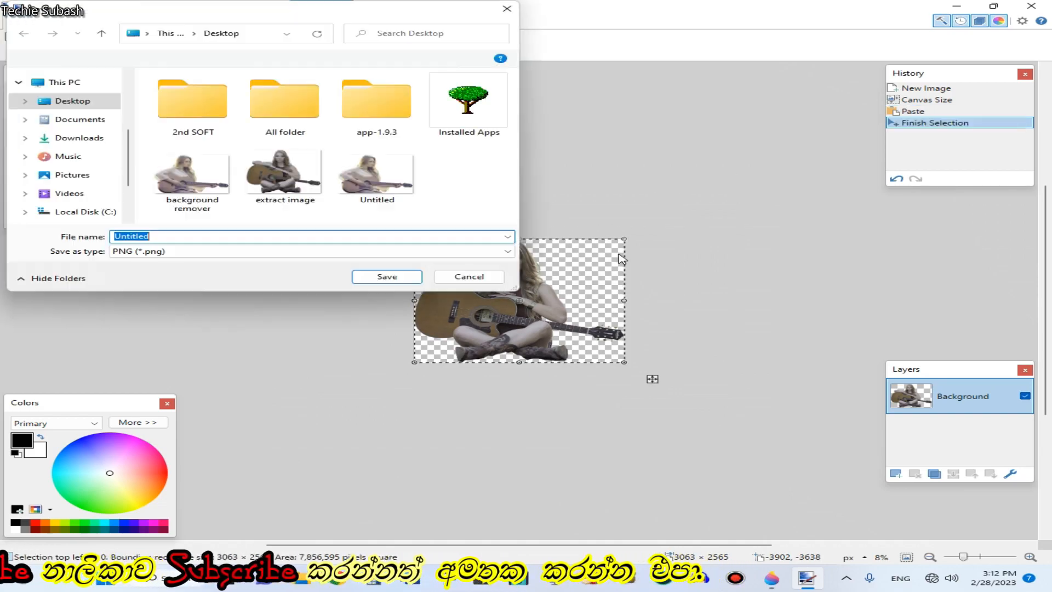